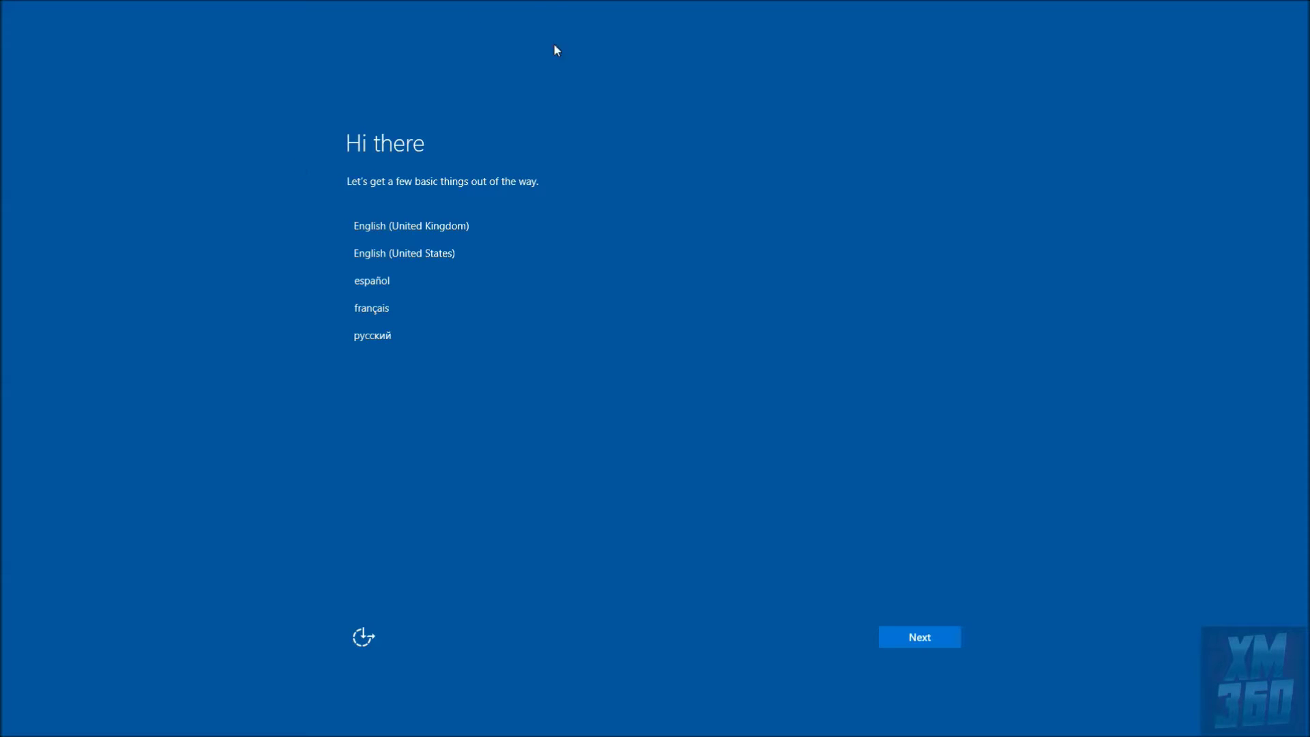
Choose English (United States), keep US region, keyboard and Eastern time, then pick the ZB8G6 network
left_click(438, 257)
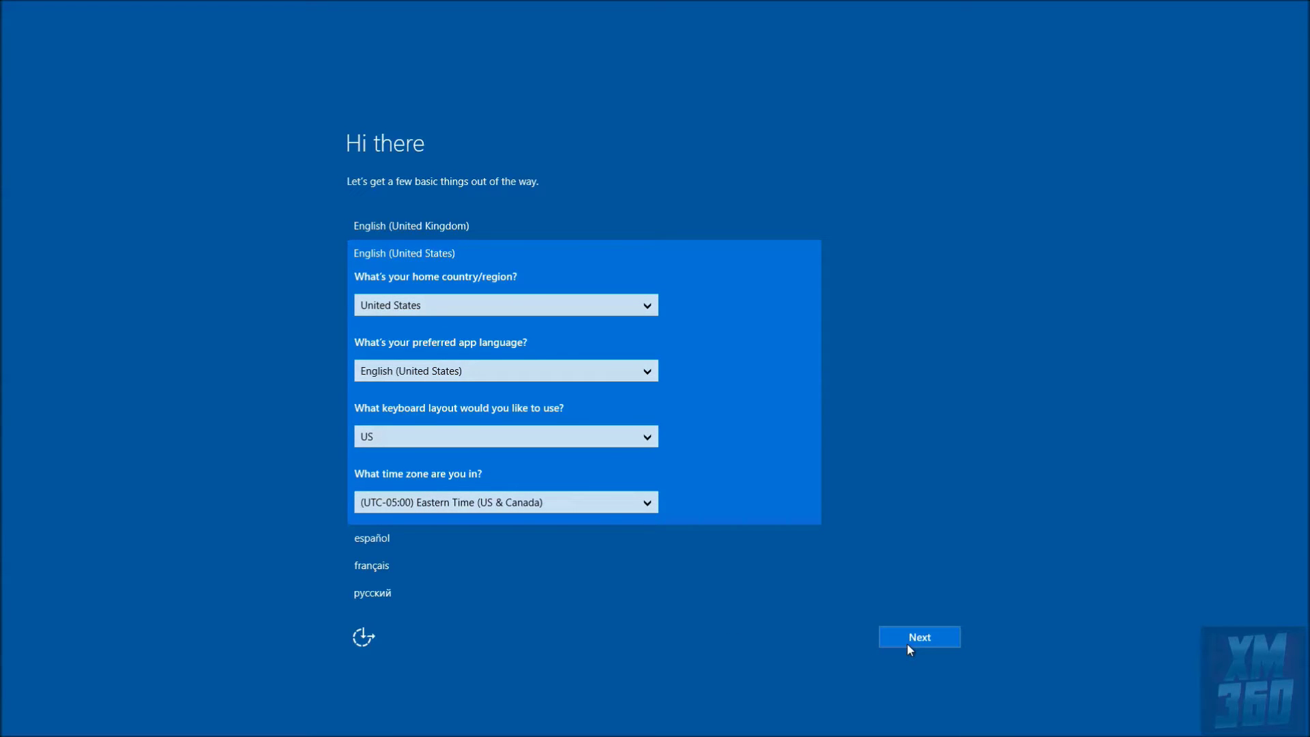
left_click(908, 644)
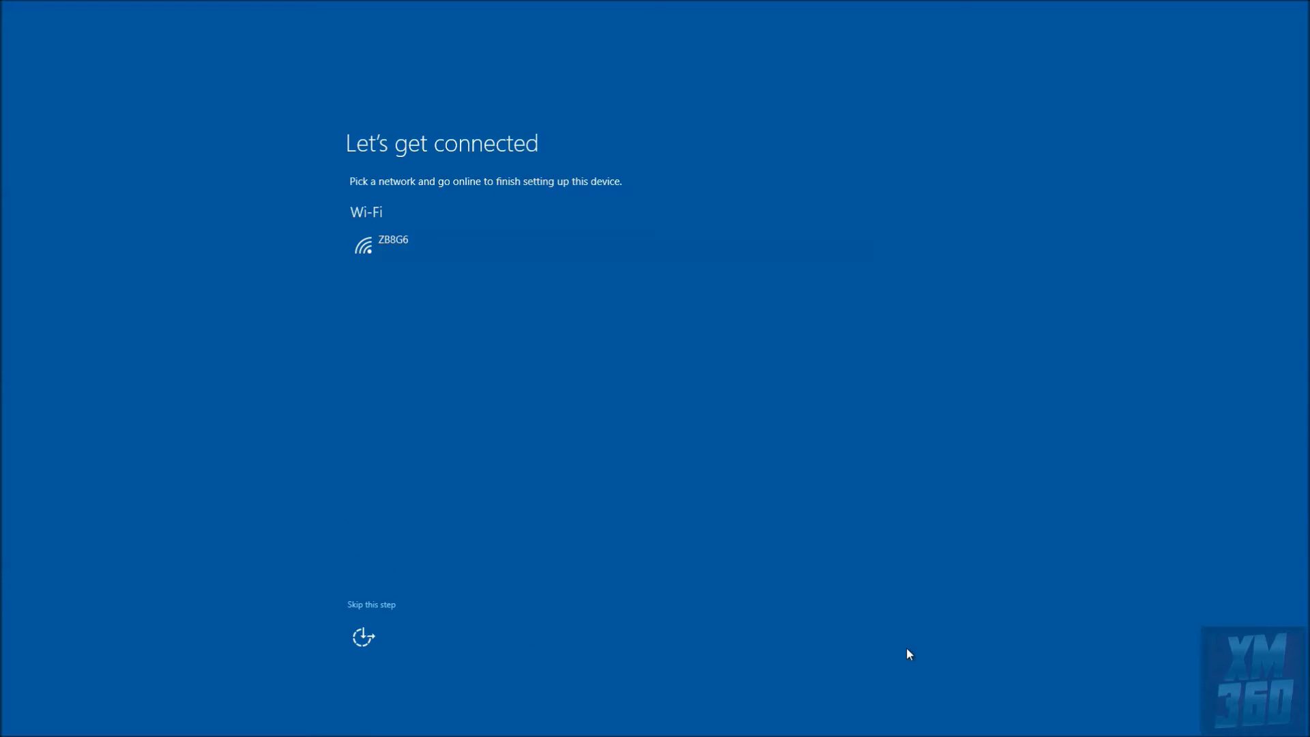
left_click(380, 245)
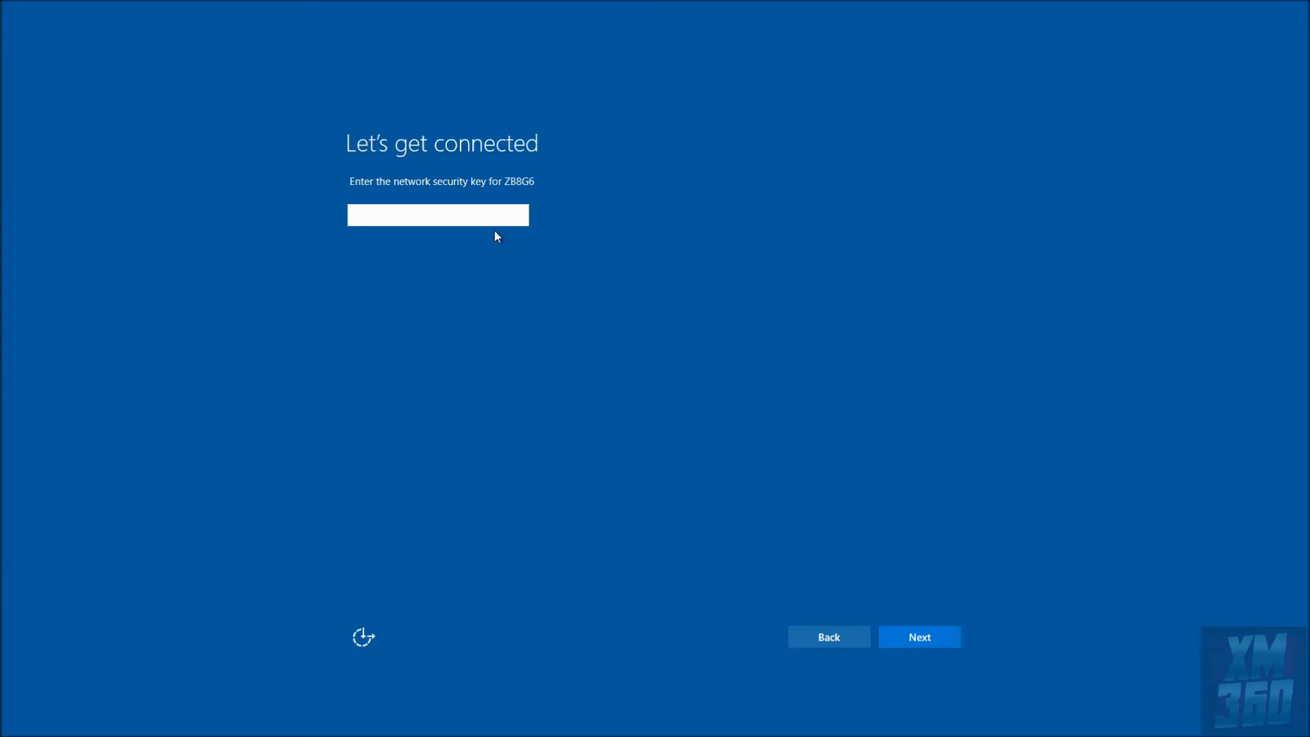
type("a")
type("bcd")
left_click(518, 216)
left_click(516, 217)
type("efgh")
type("ijklmnop")
left_click(925, 645)
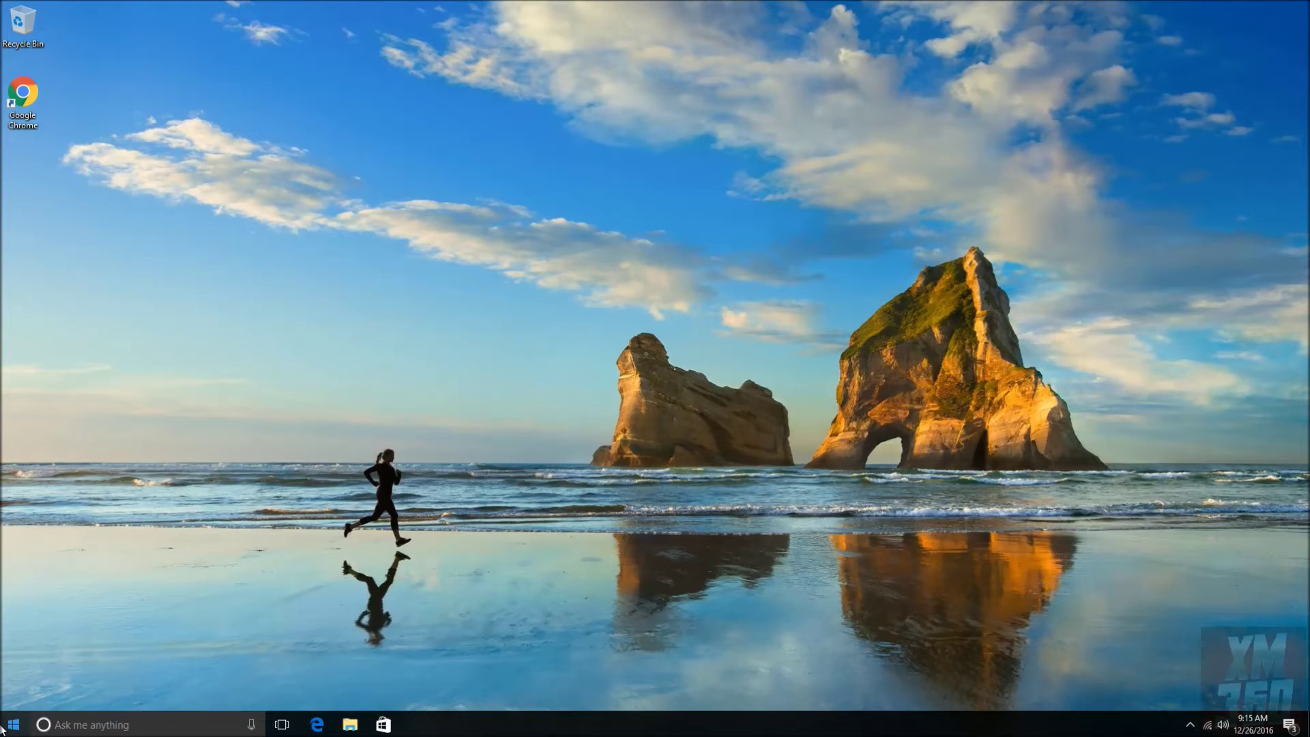
Launch Chrome from its desktop icon, minimize it, and open File Explorer from the taskbar
double_click(13, 107)
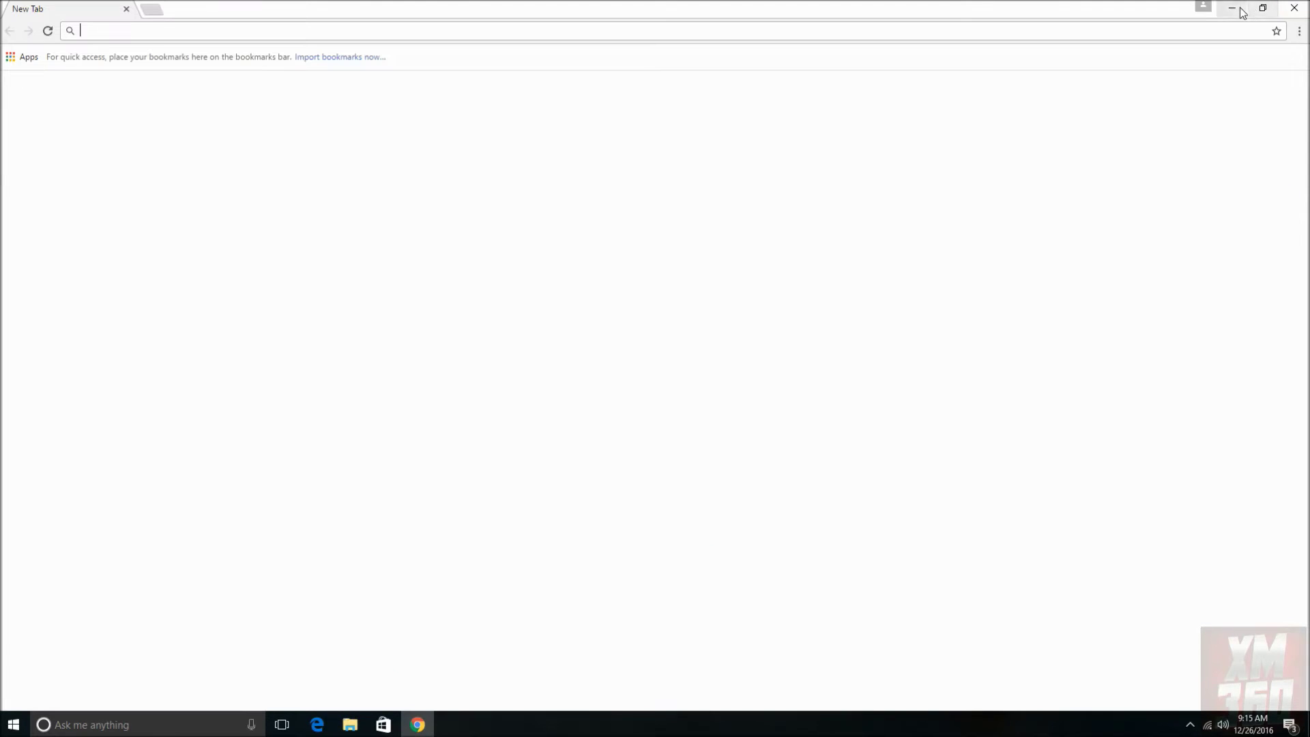
left_click(1232, 9)
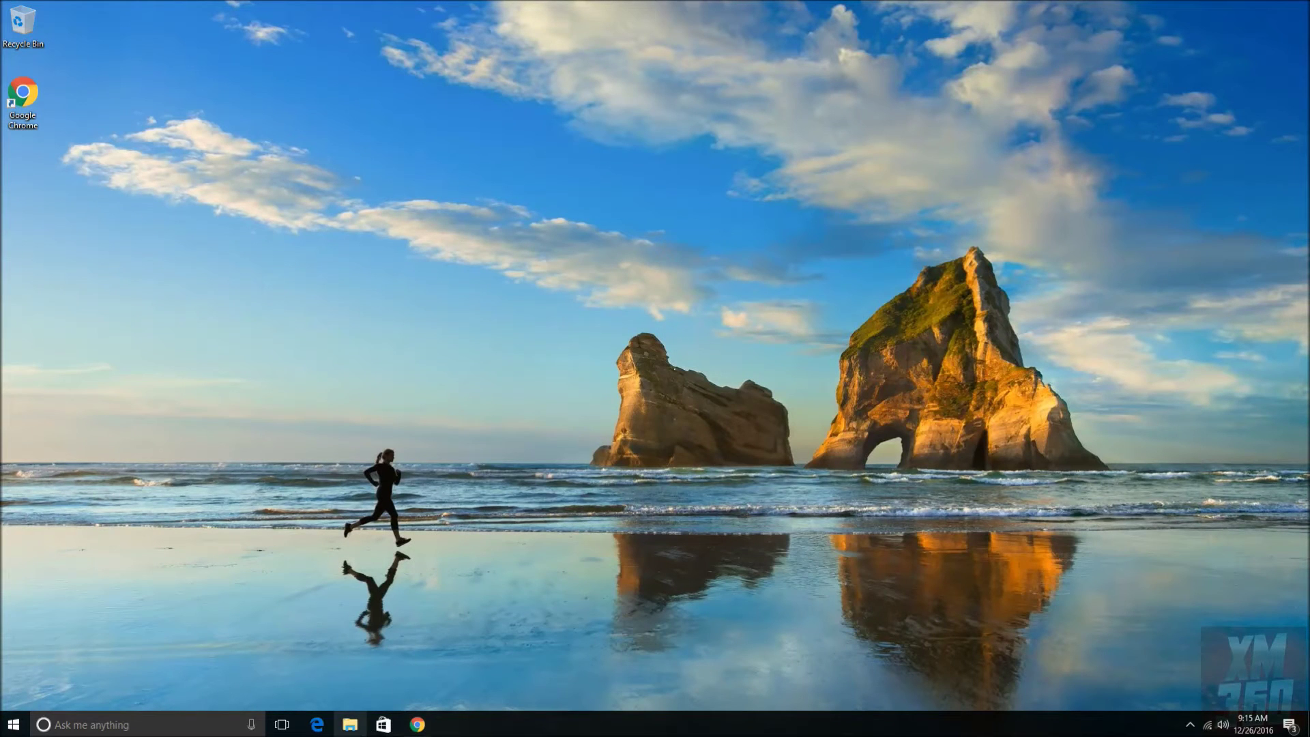
left_click(358, 732)
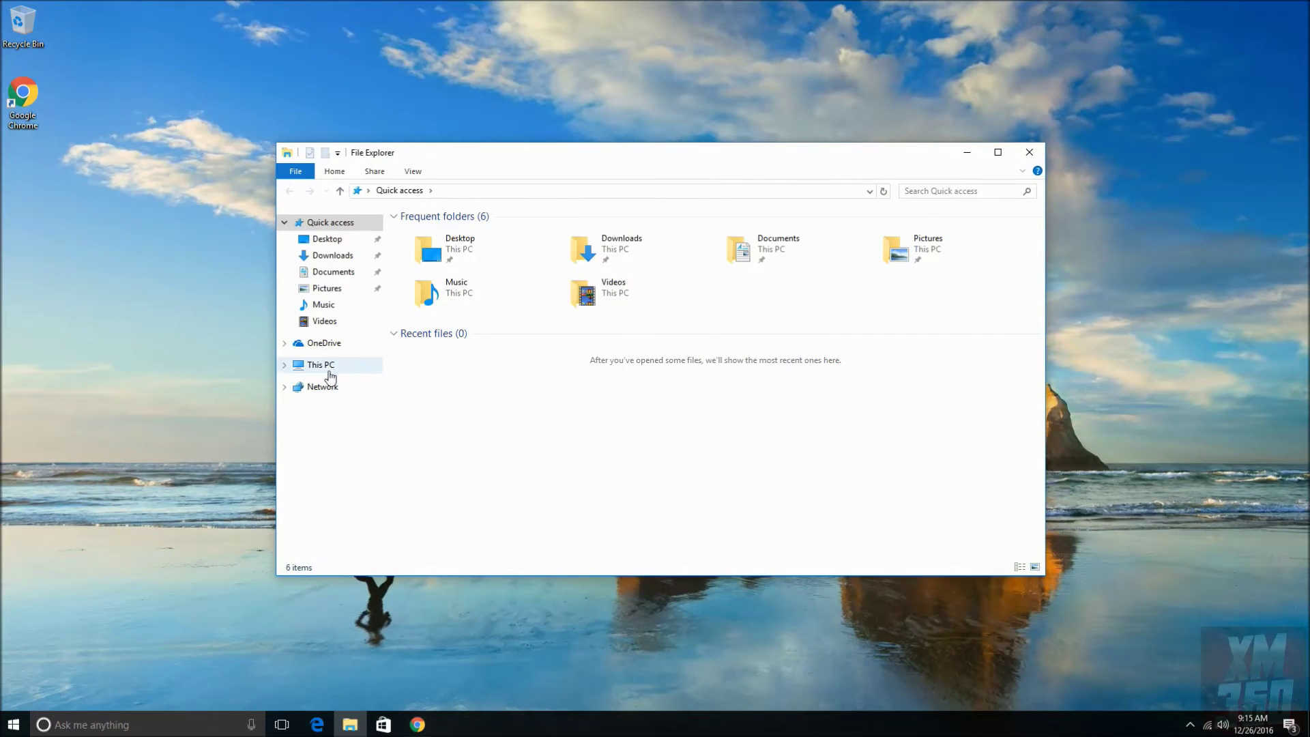
View This PC's system properties, then browse the Pictures folder and close File Explorer
right_click(306, 368)
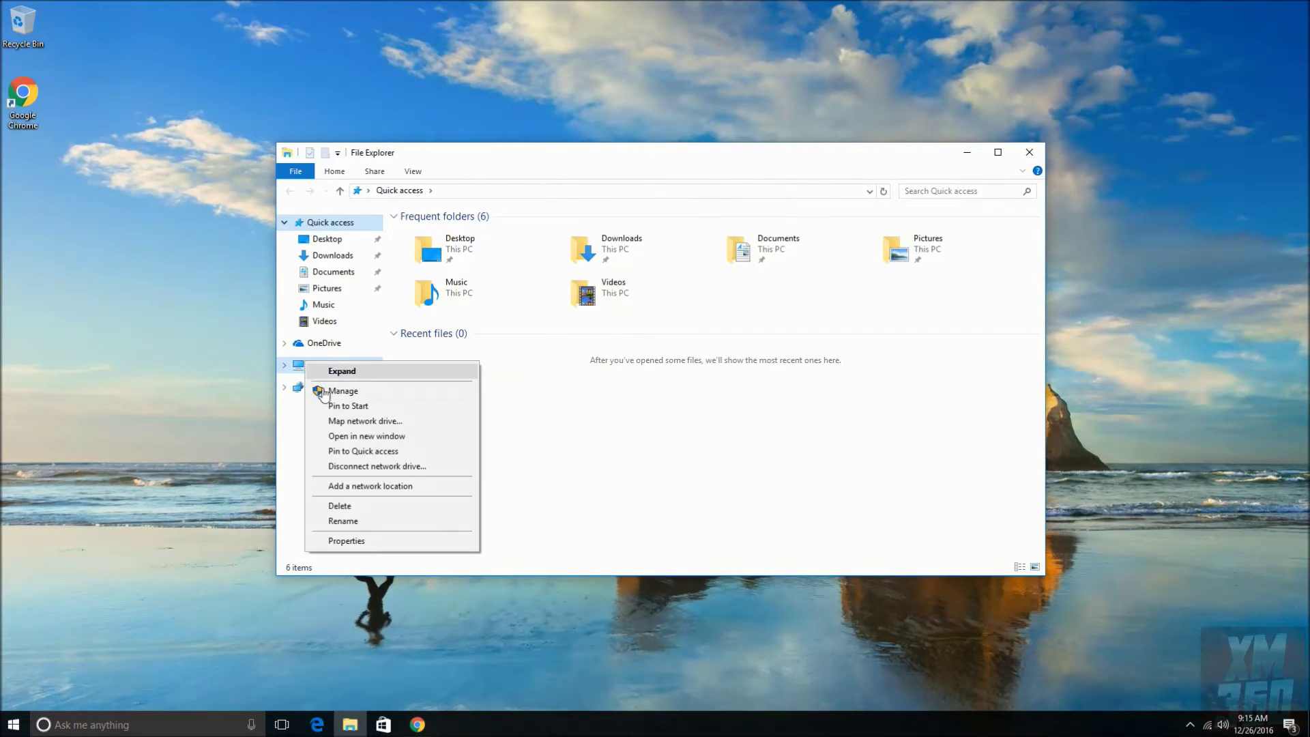
left_click(357, 545)
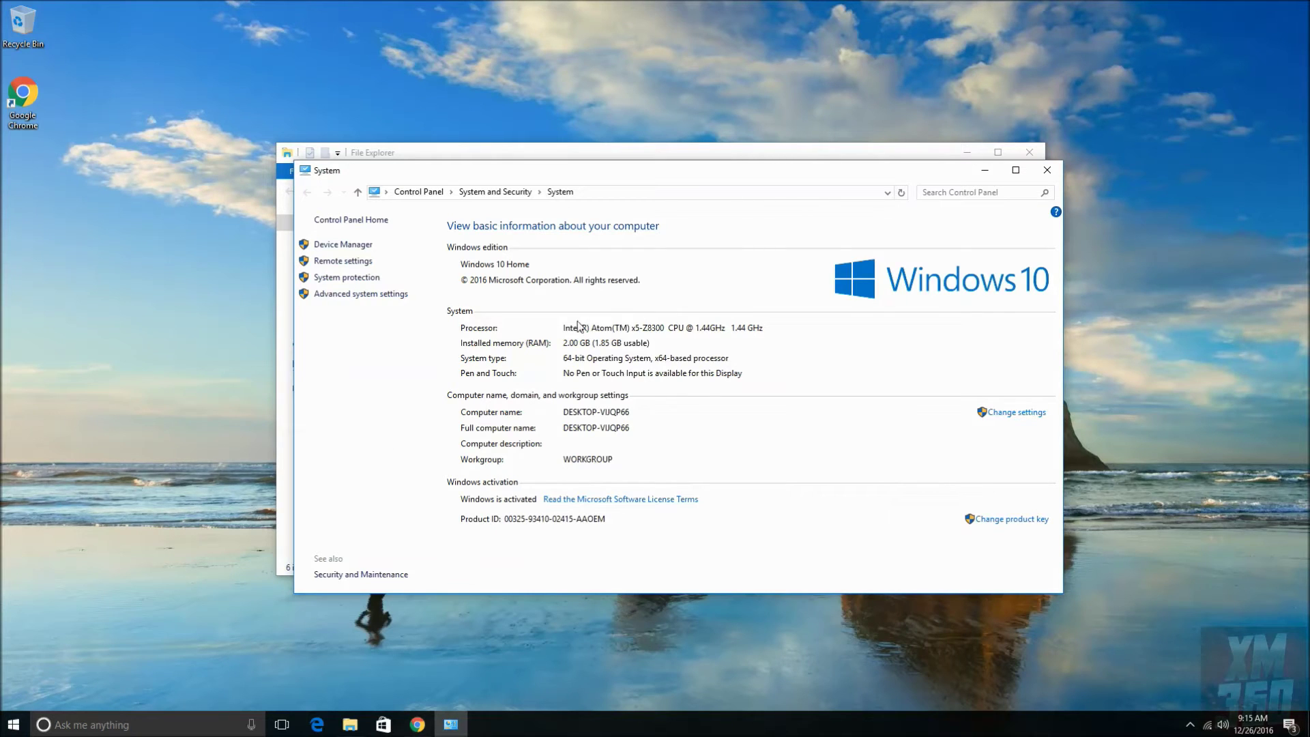
left_click(1047, 170)
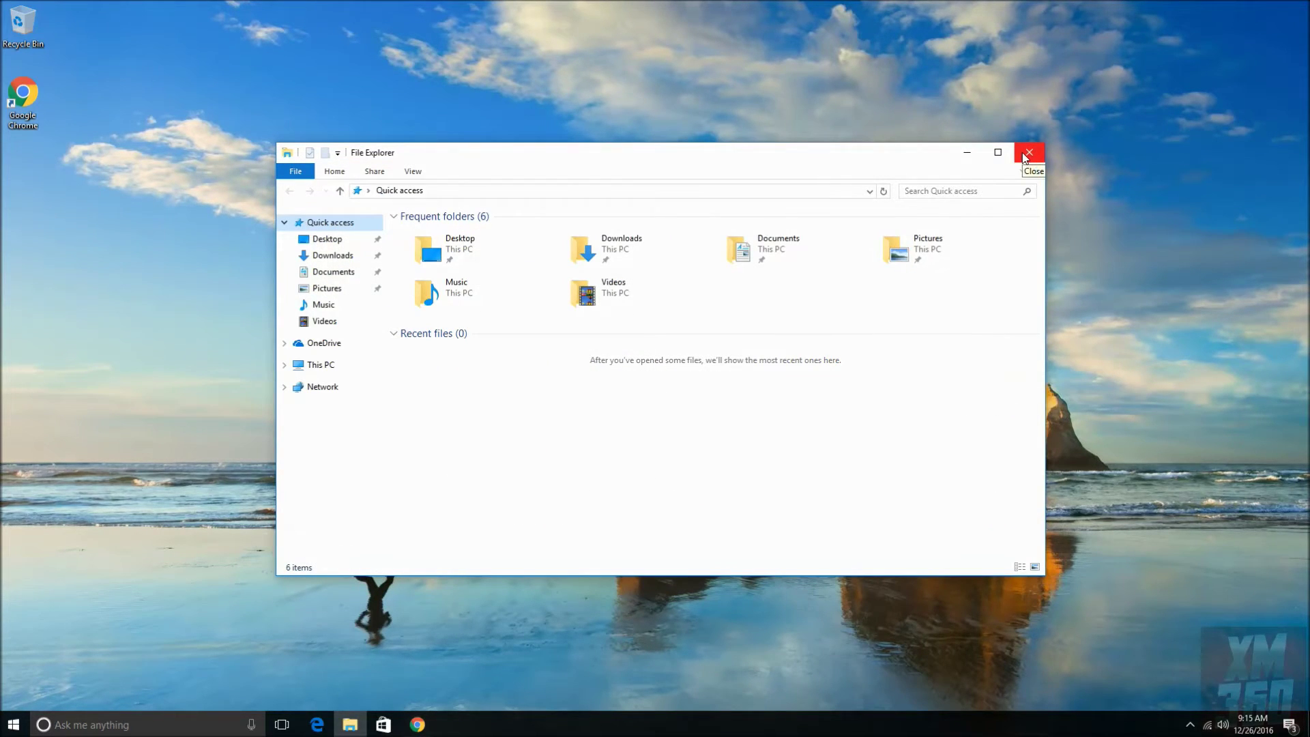
double_click(956, 258)
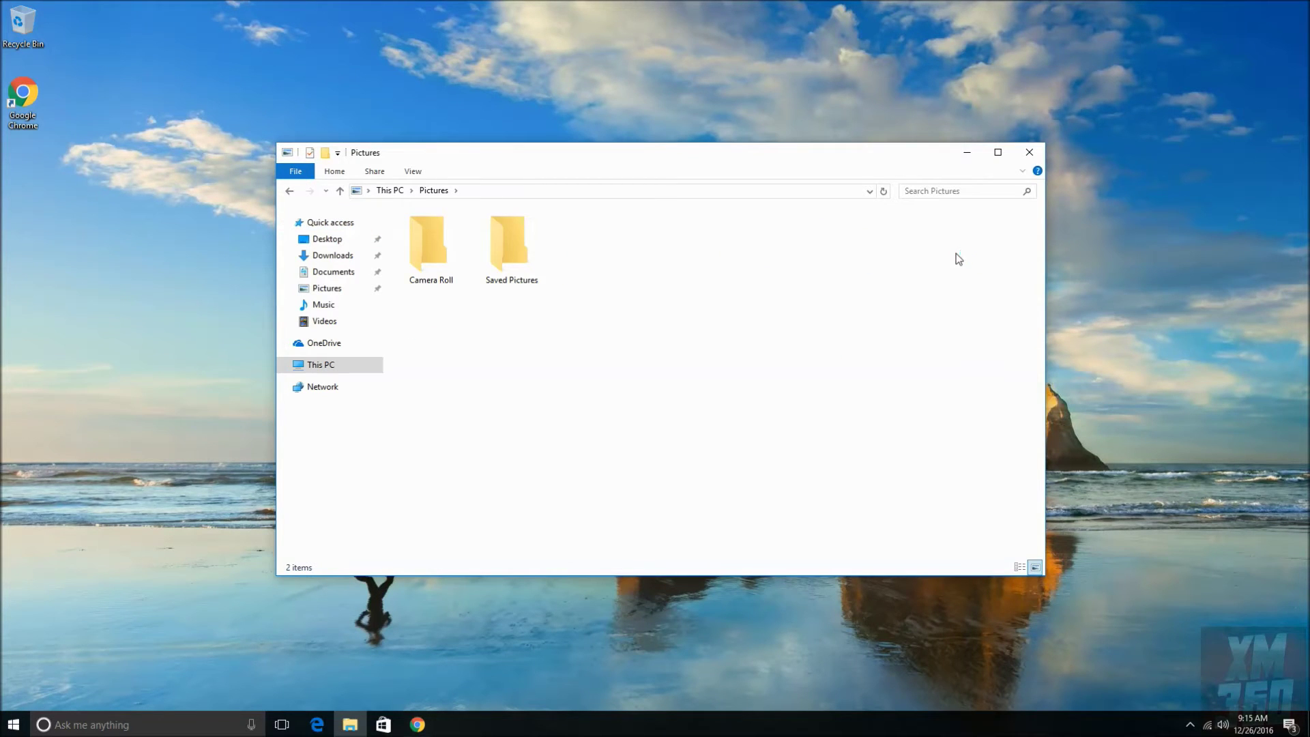
left_click(1030, 153)
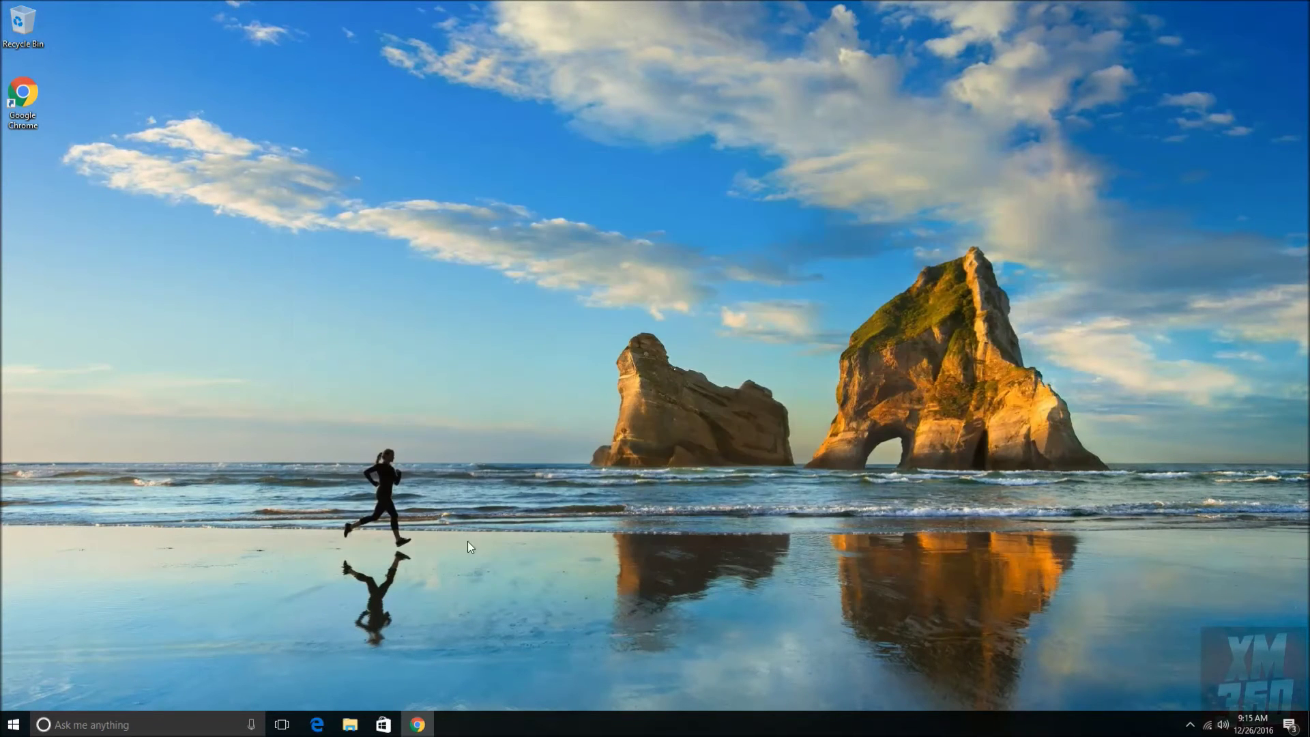
Bring Chrome back and go to Facebook via the 'fac' address suggestion
left_click(430, 718)
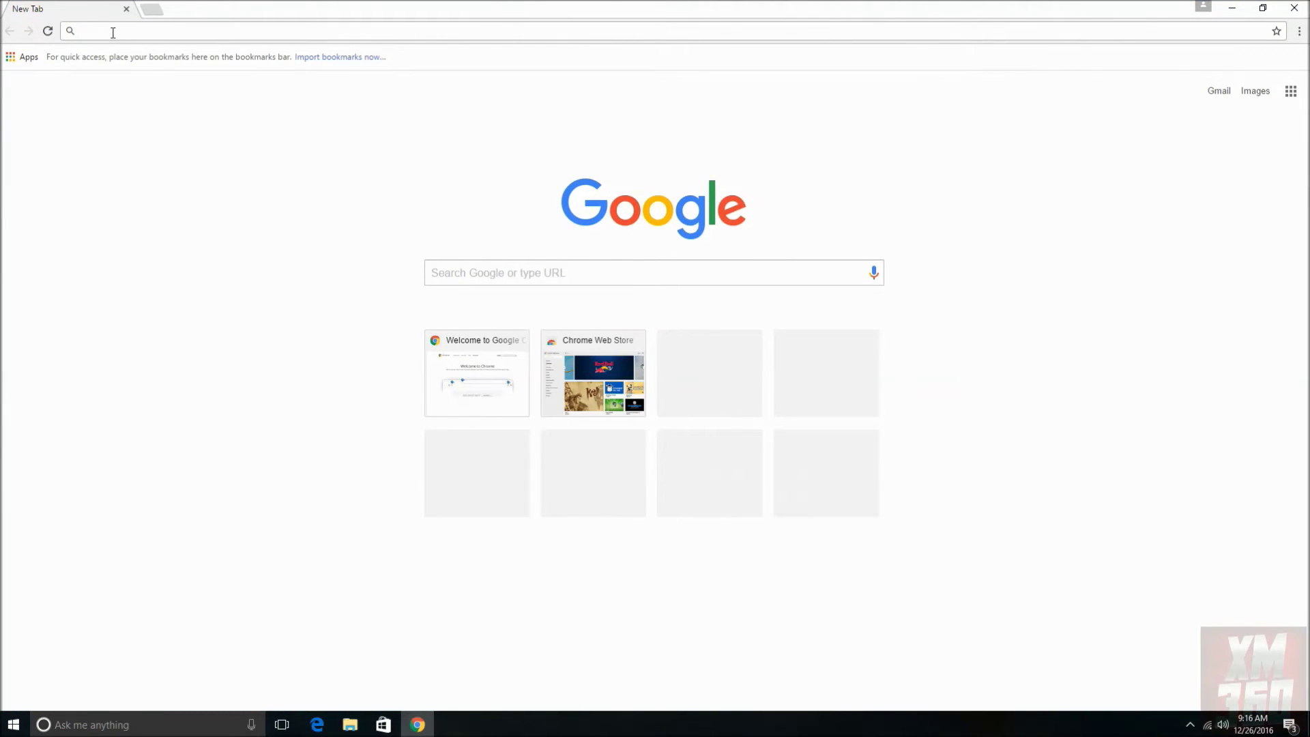
type("facebook")
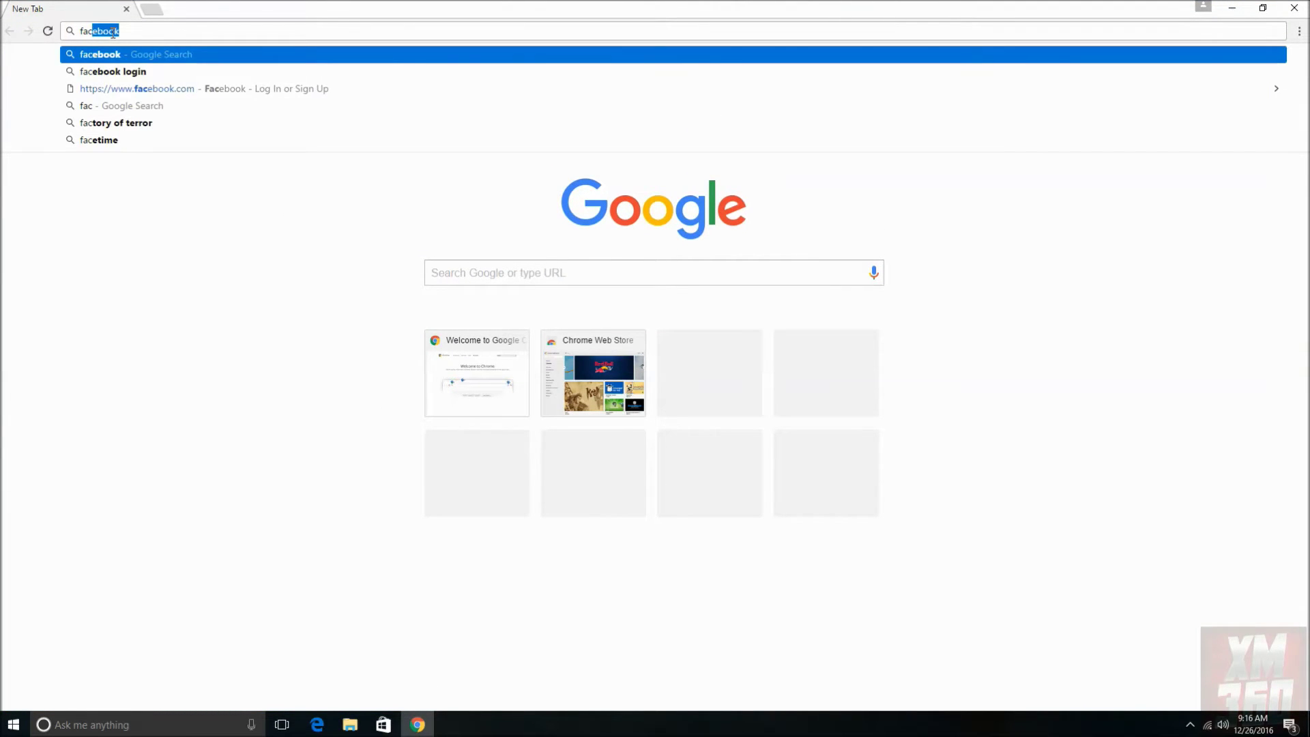
left_click(145, 88)
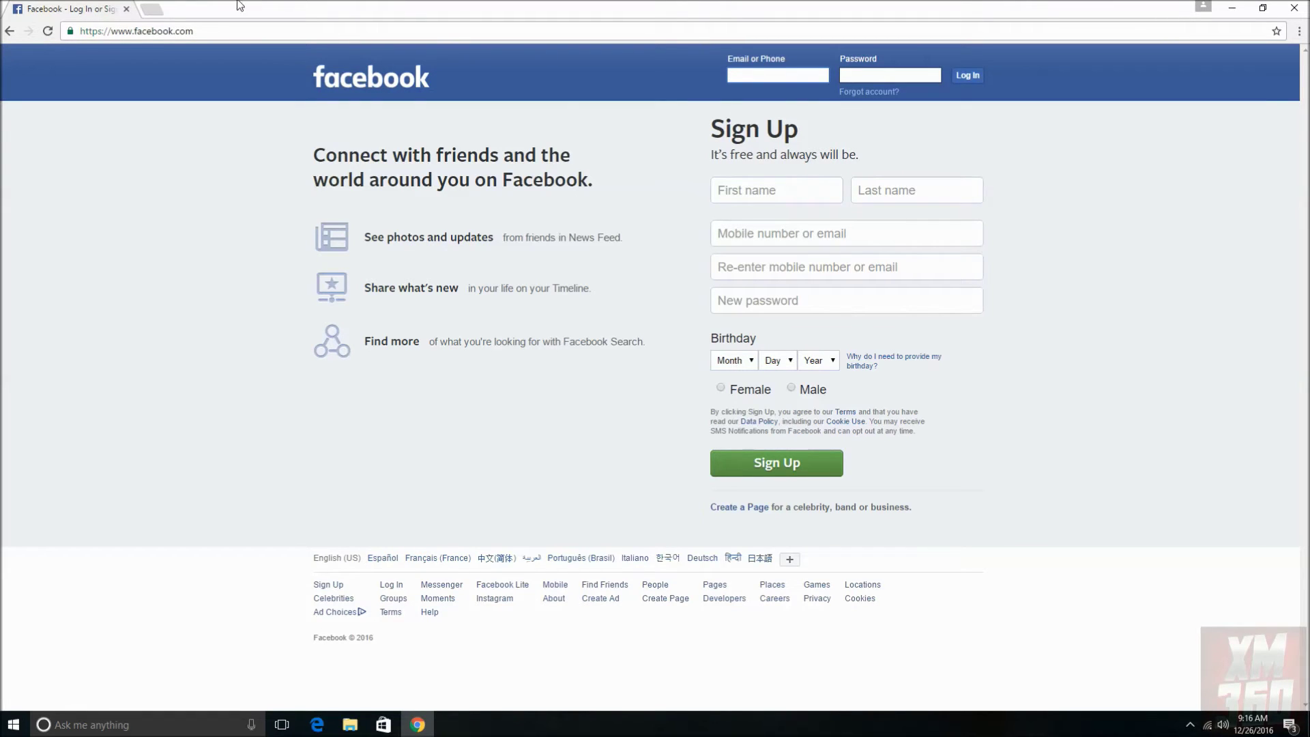
Replace the address with 'you' and go to YouTube
left_click(164, 31)
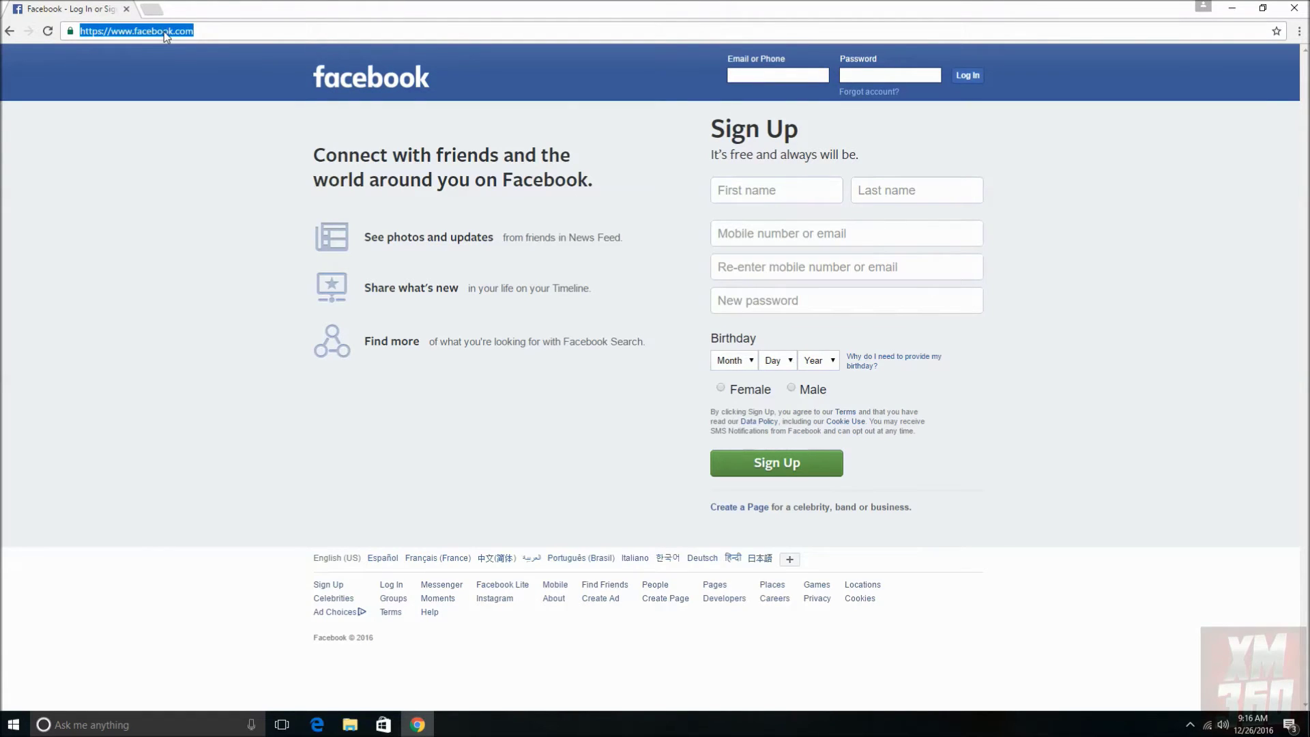
type("you")
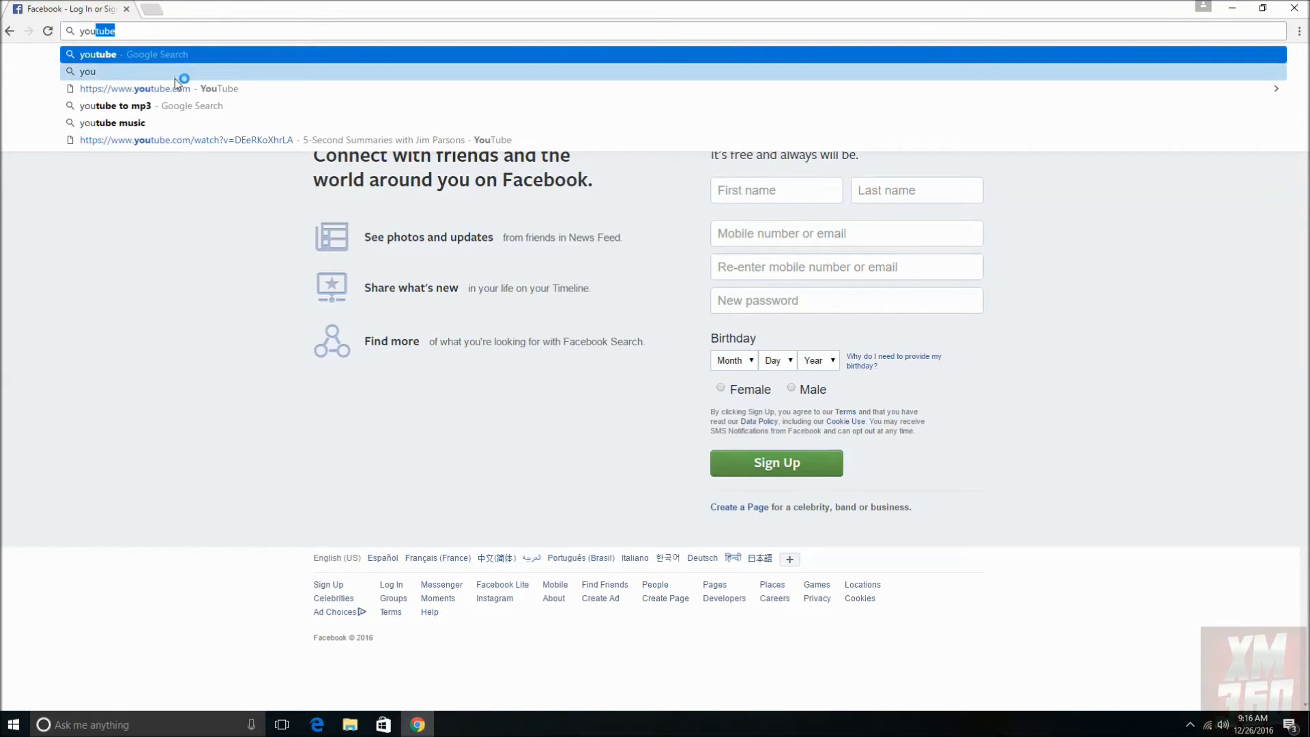
left_click(176, 86)
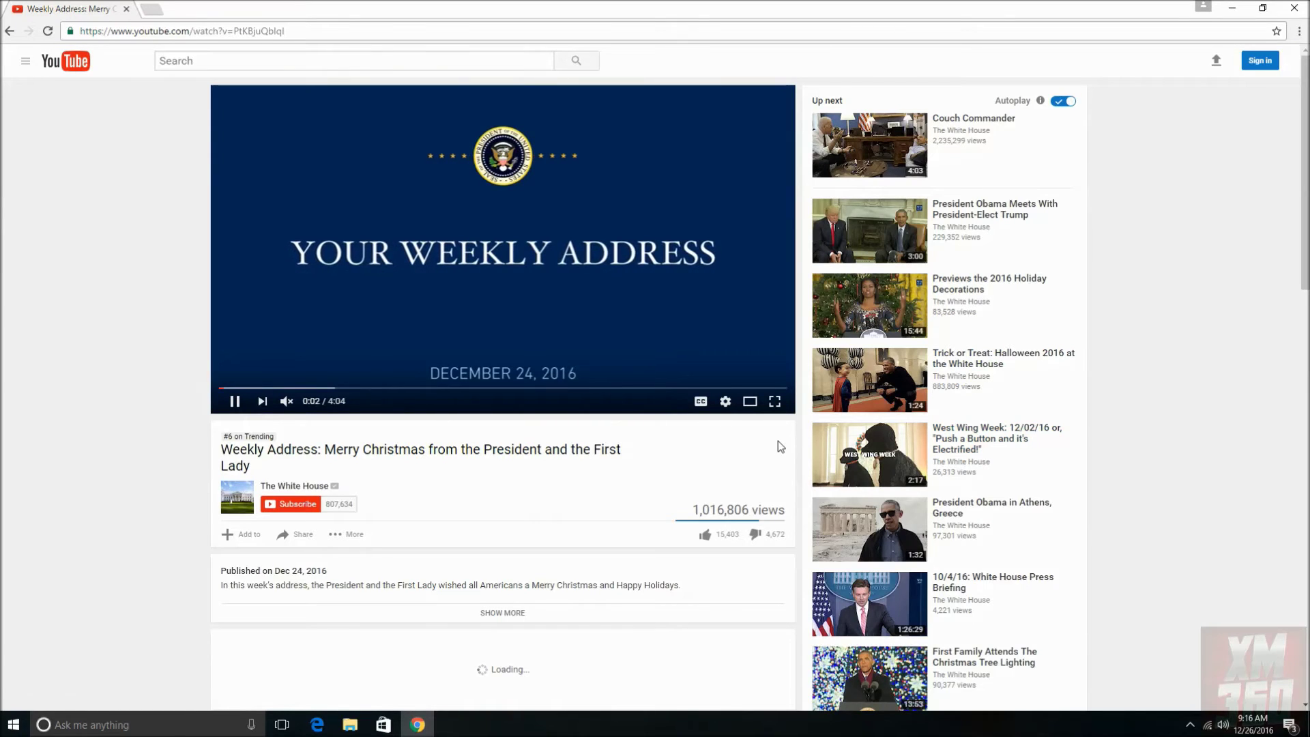
Play the Weekly Address video full screen, check its settings, return to YouTube home, minimize Chrome
left_click(775, 403)
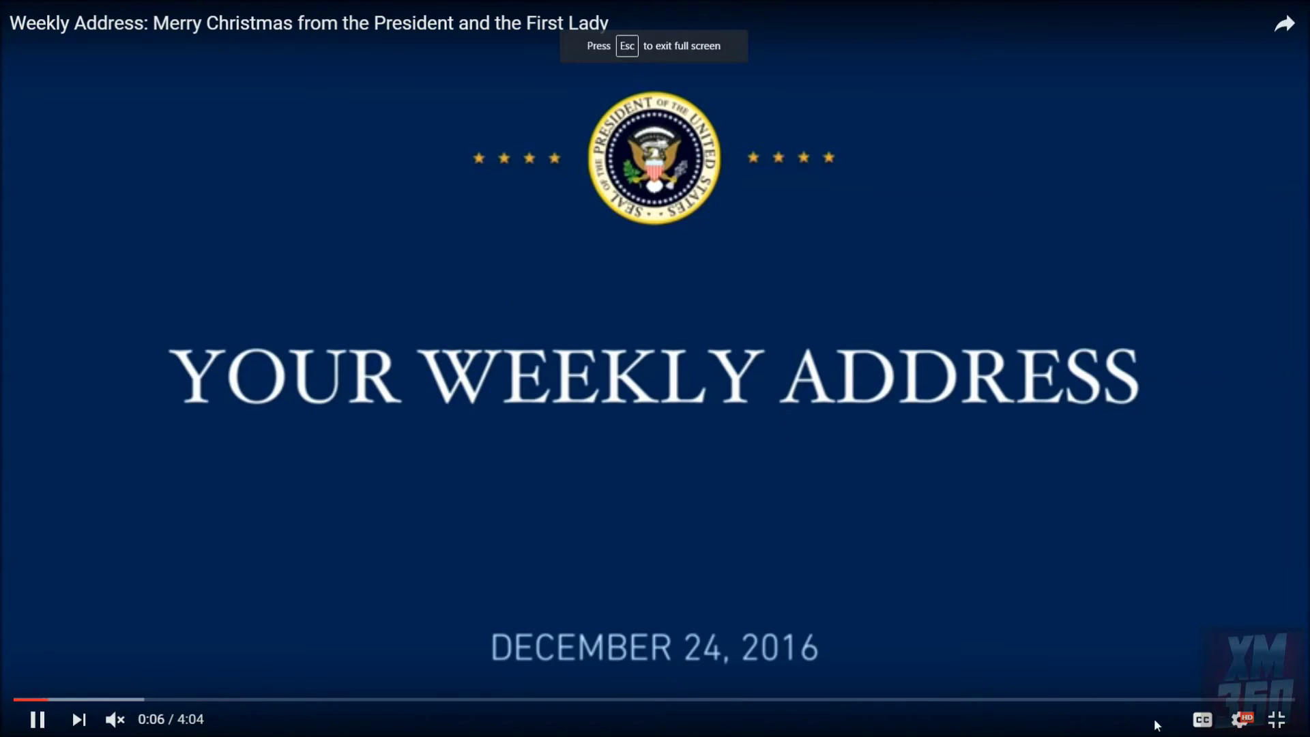
left_click(1240, 719)
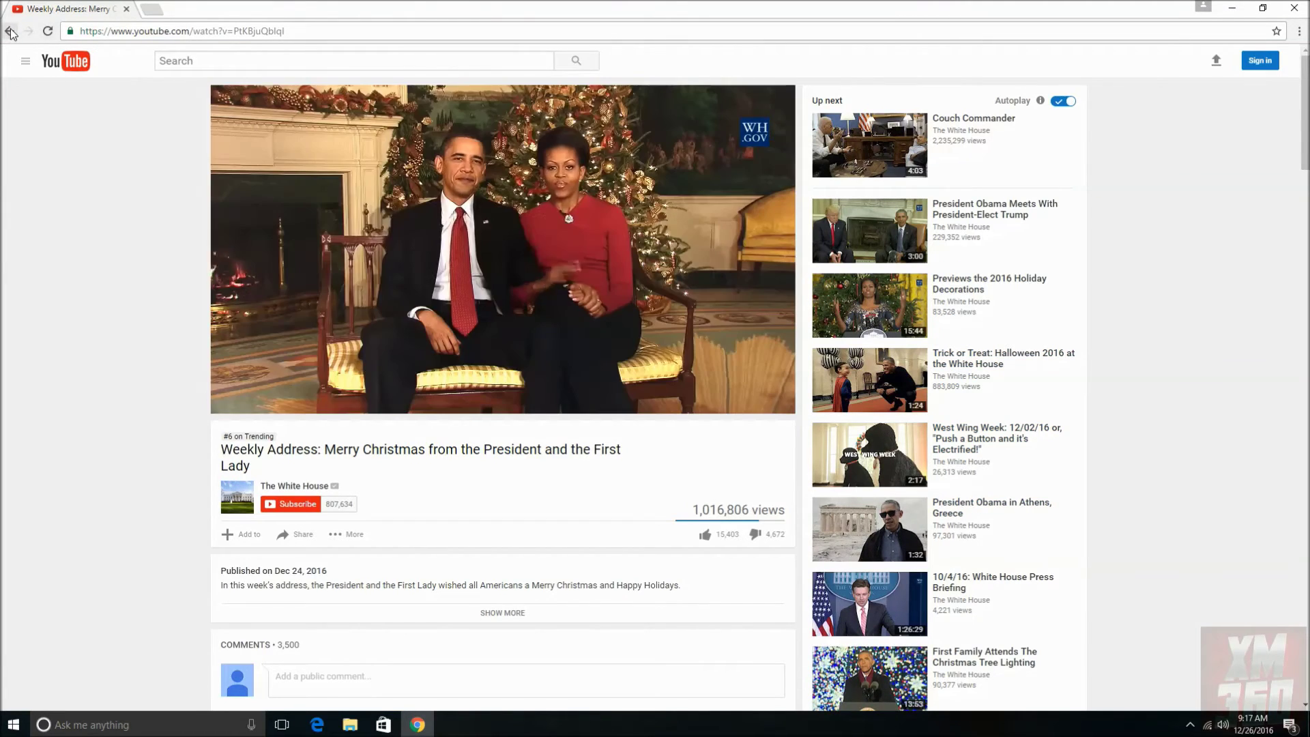
key("alt+Left")
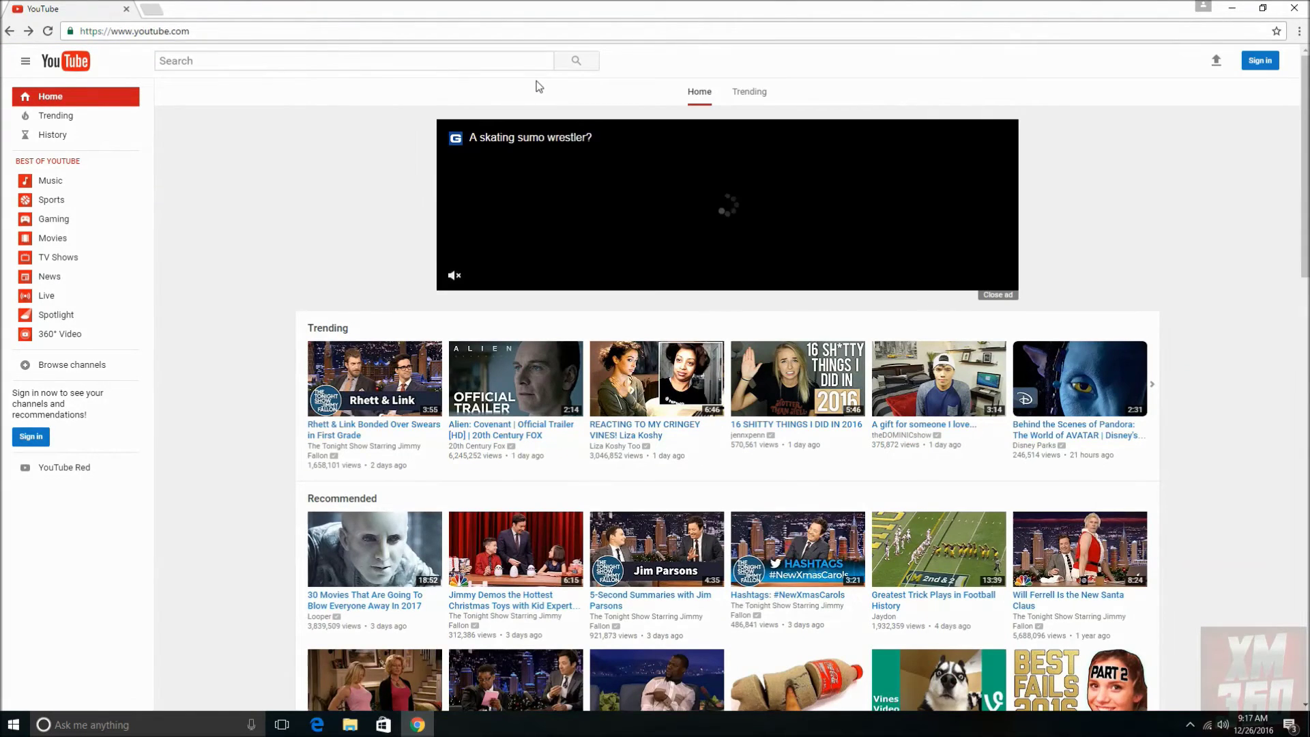
left_click(1224, 15)
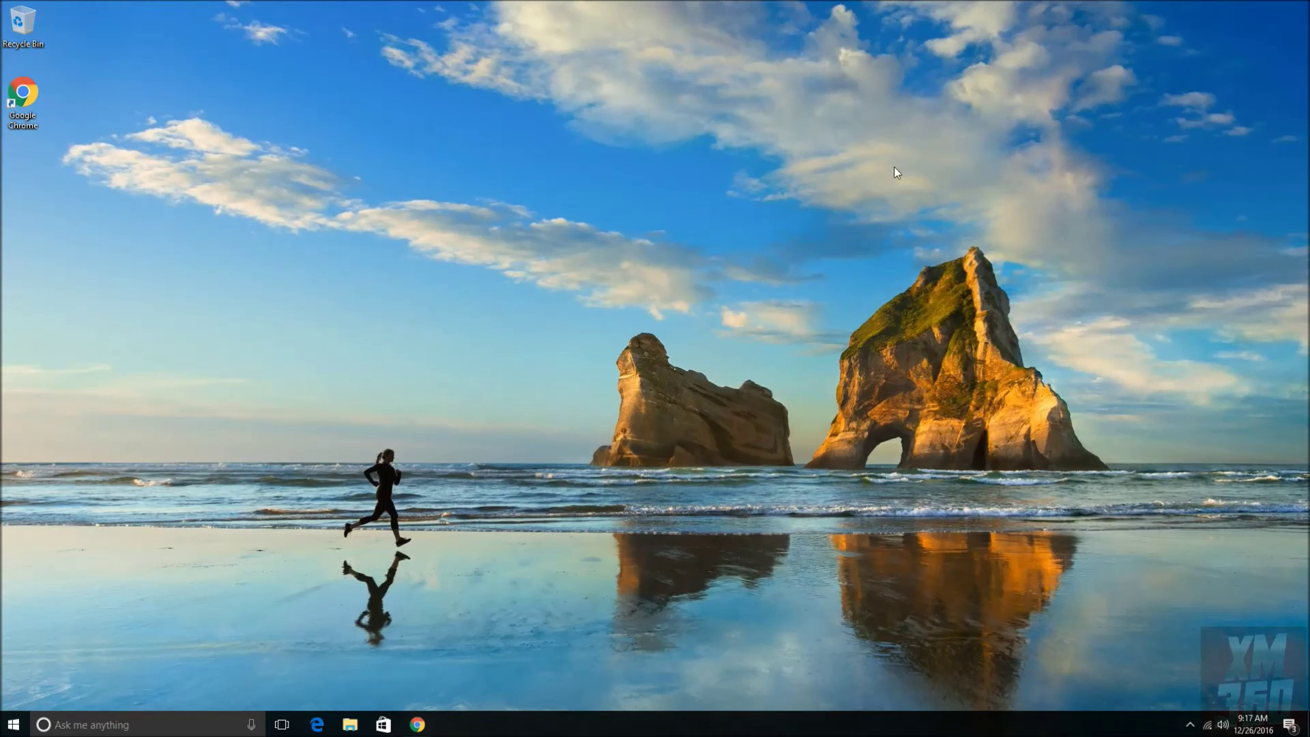
Check Facebook's install in Microsoft Store's downloads, close the Store, and launch Facebook from Start
left_click(13, 724)
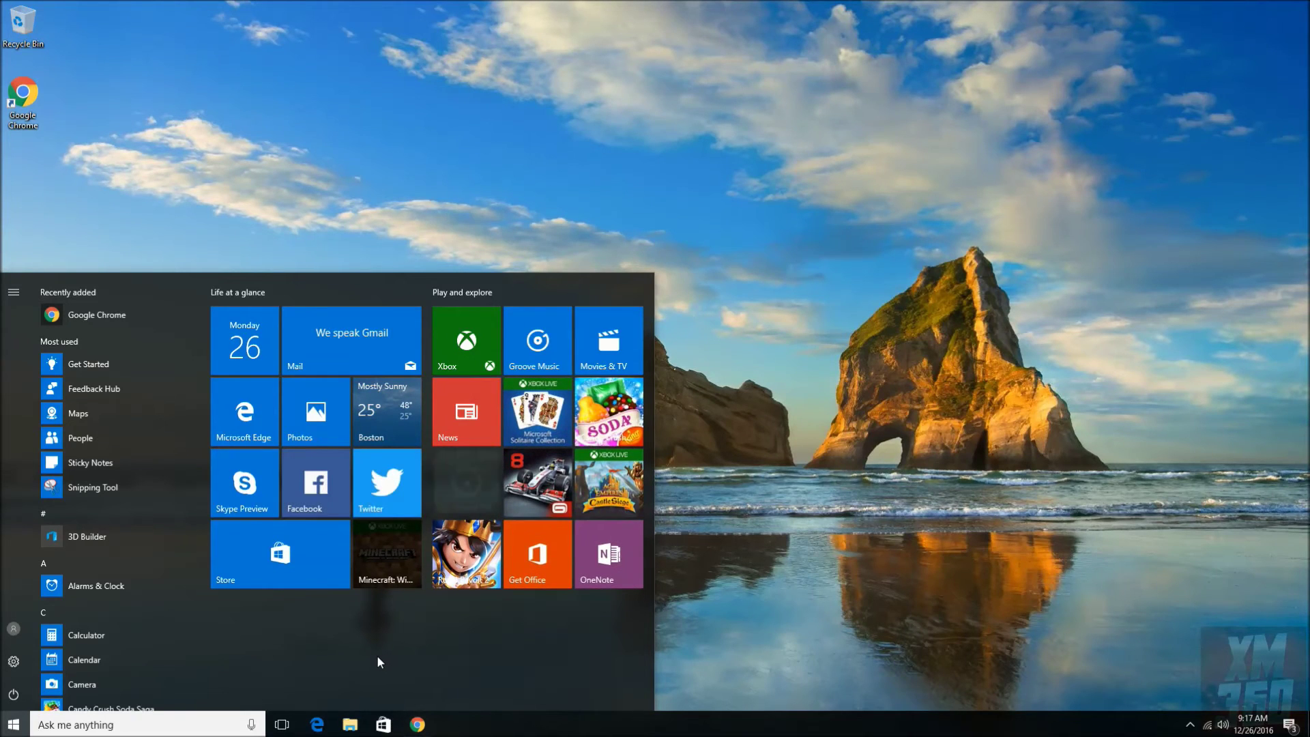
left_click(317, 487)
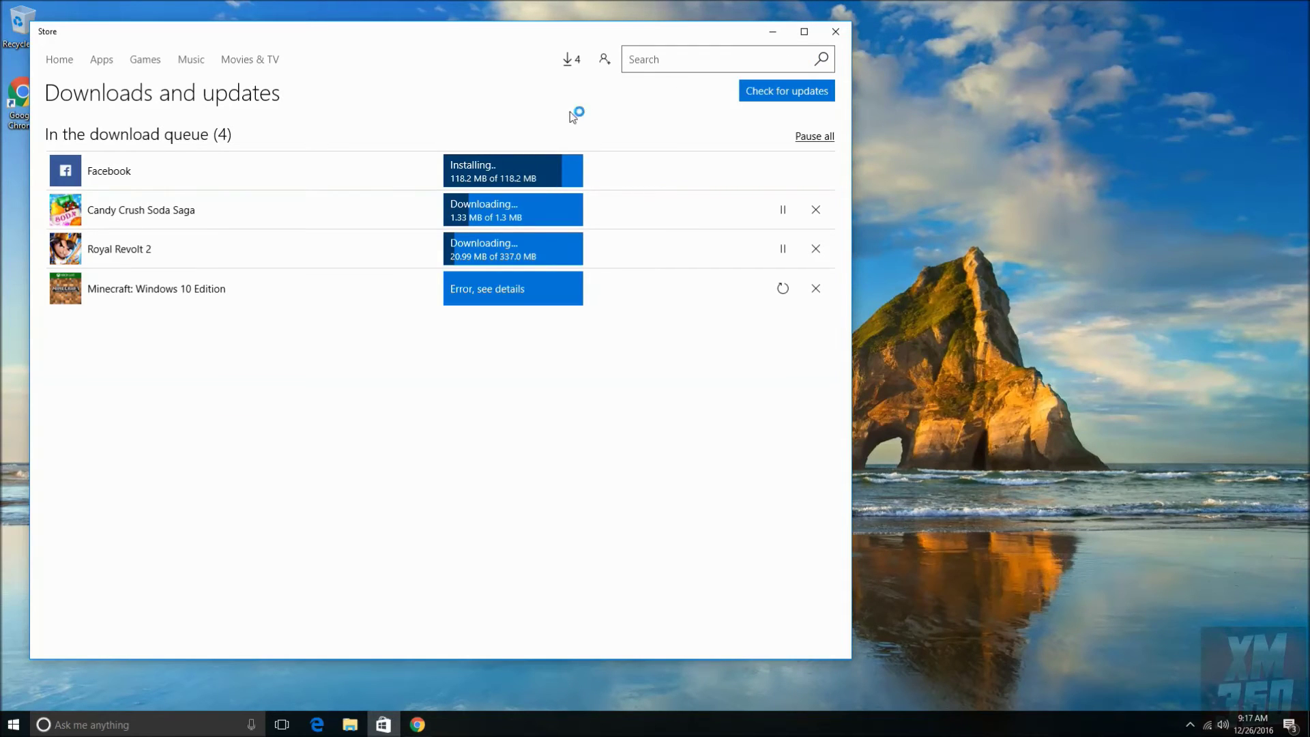
left_click(113, 171)
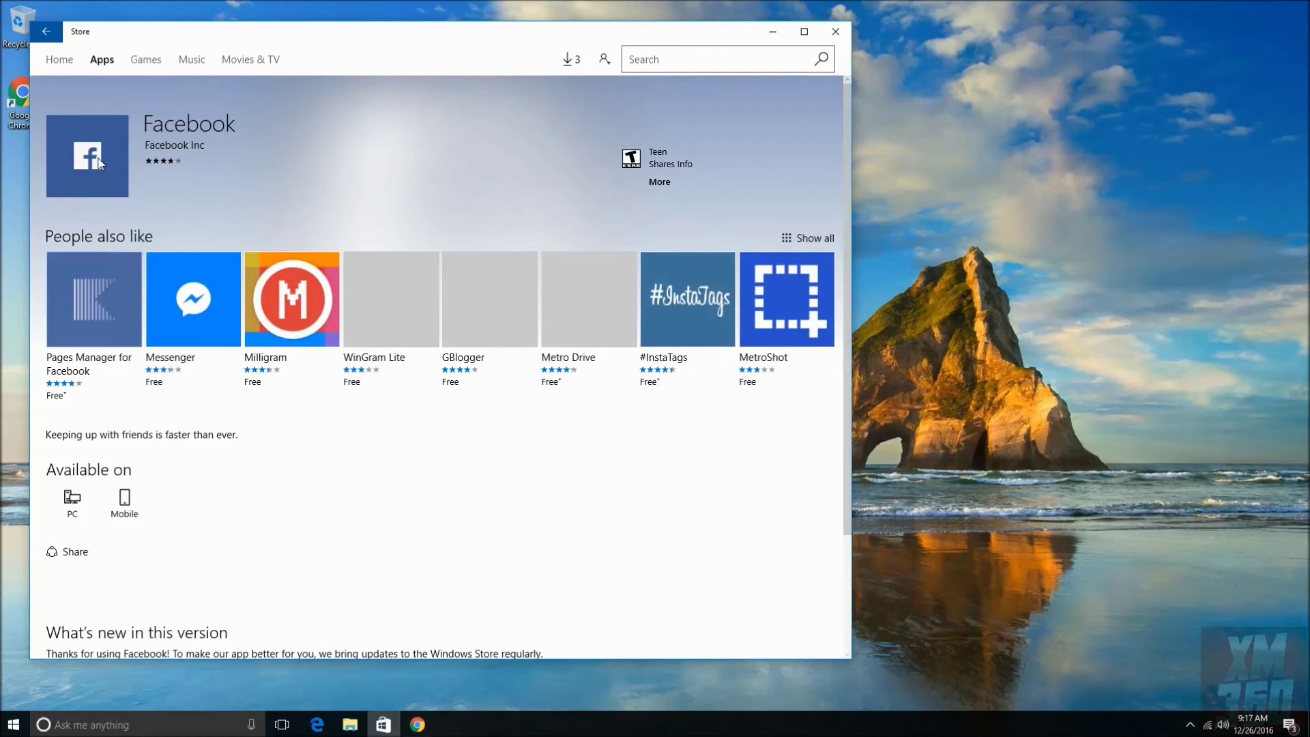
left_click(835, 32)
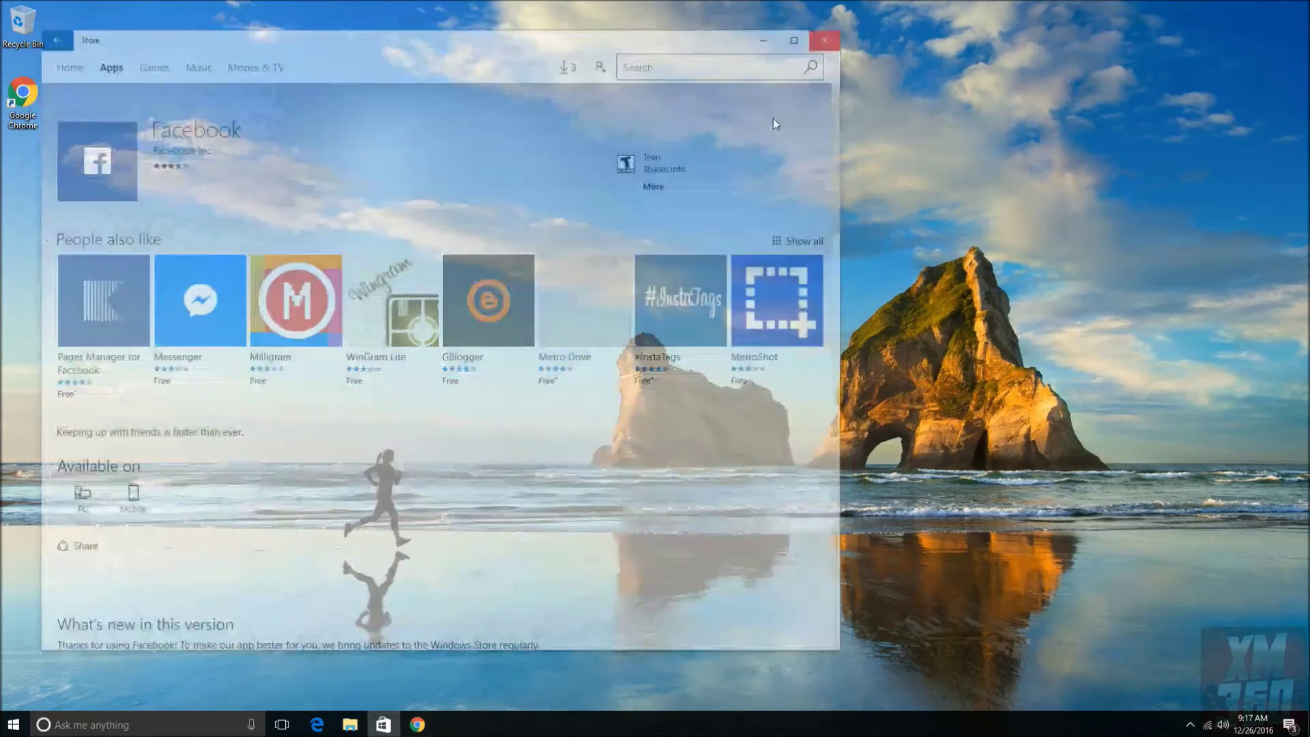
left_click(20, 720)
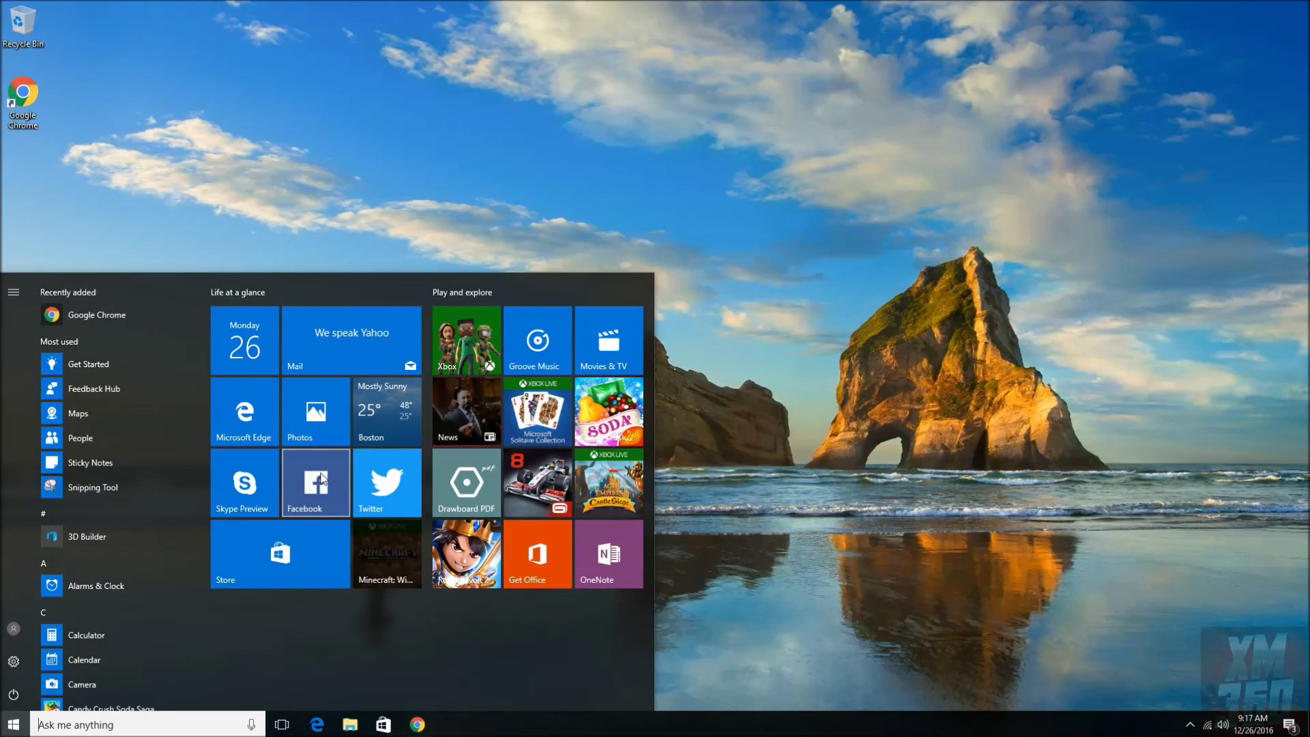
left_click(322, 478)
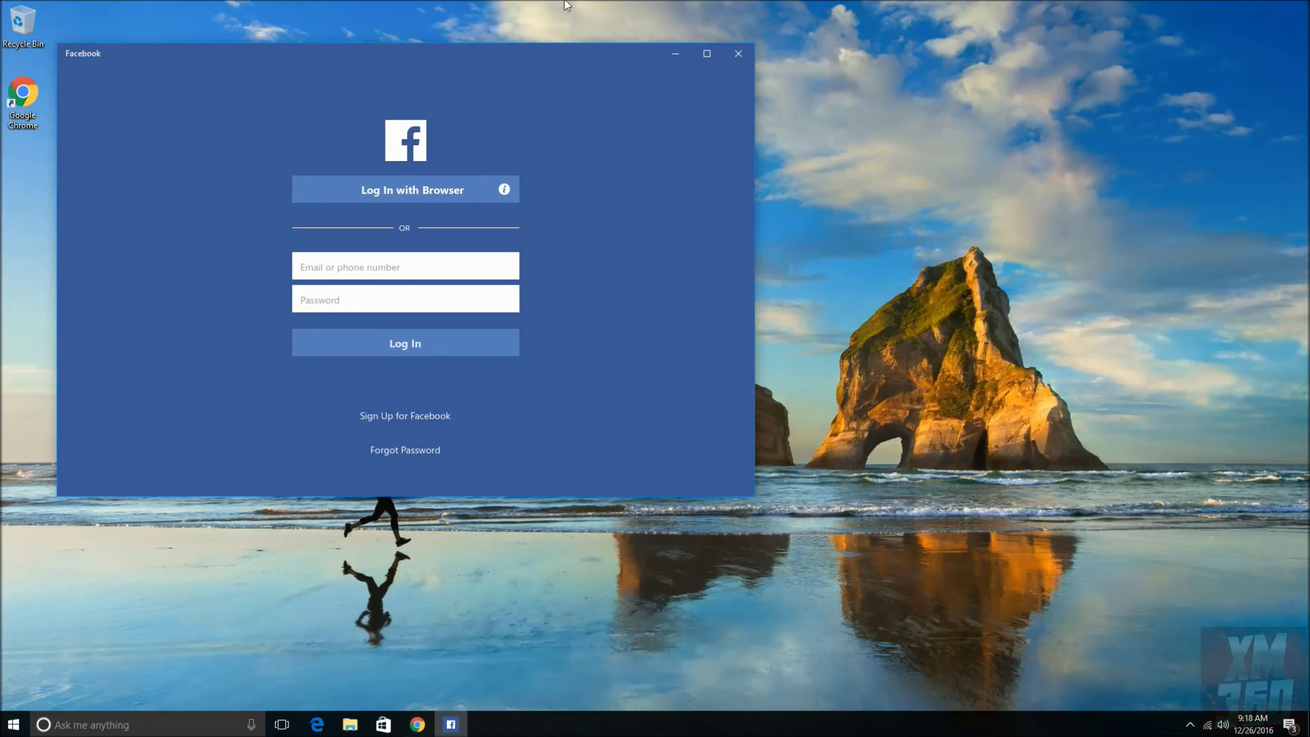
Close the Facebook app after its log-in screen loads and reopen the Start menu
left_click(738, 53)
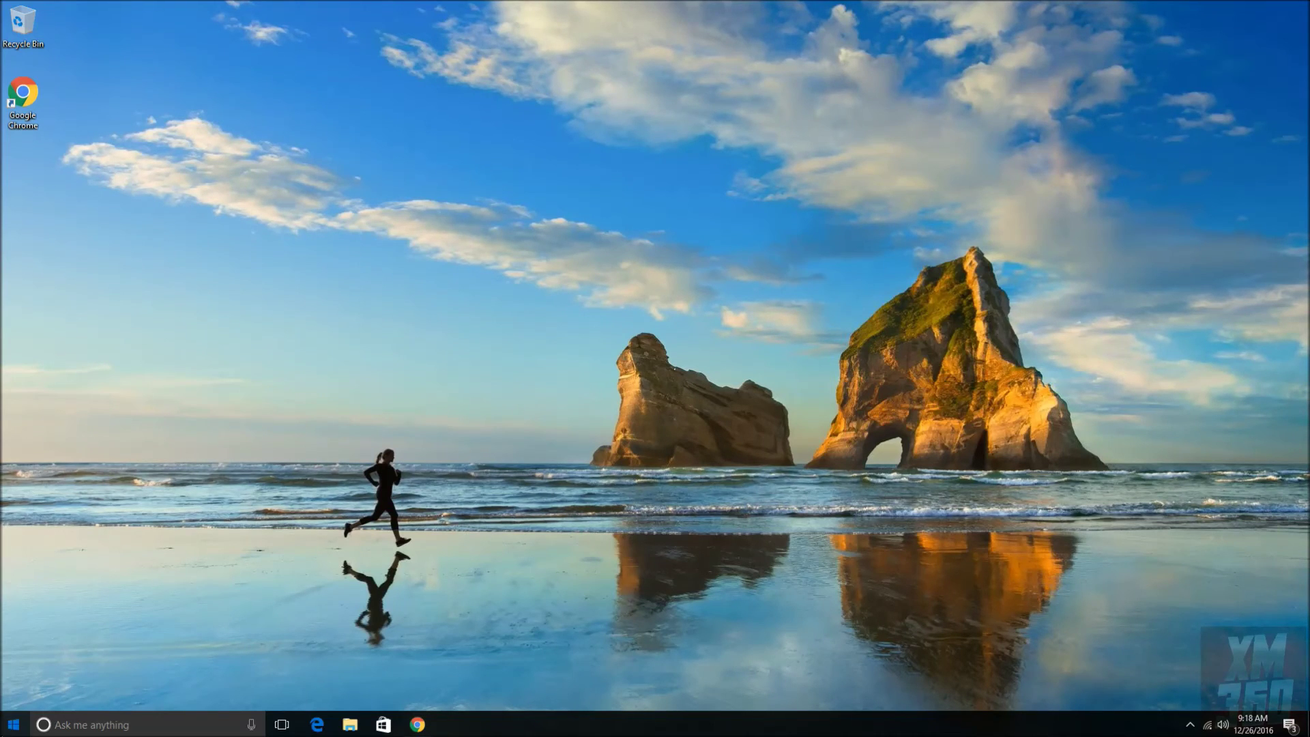
left_click(4, 733)
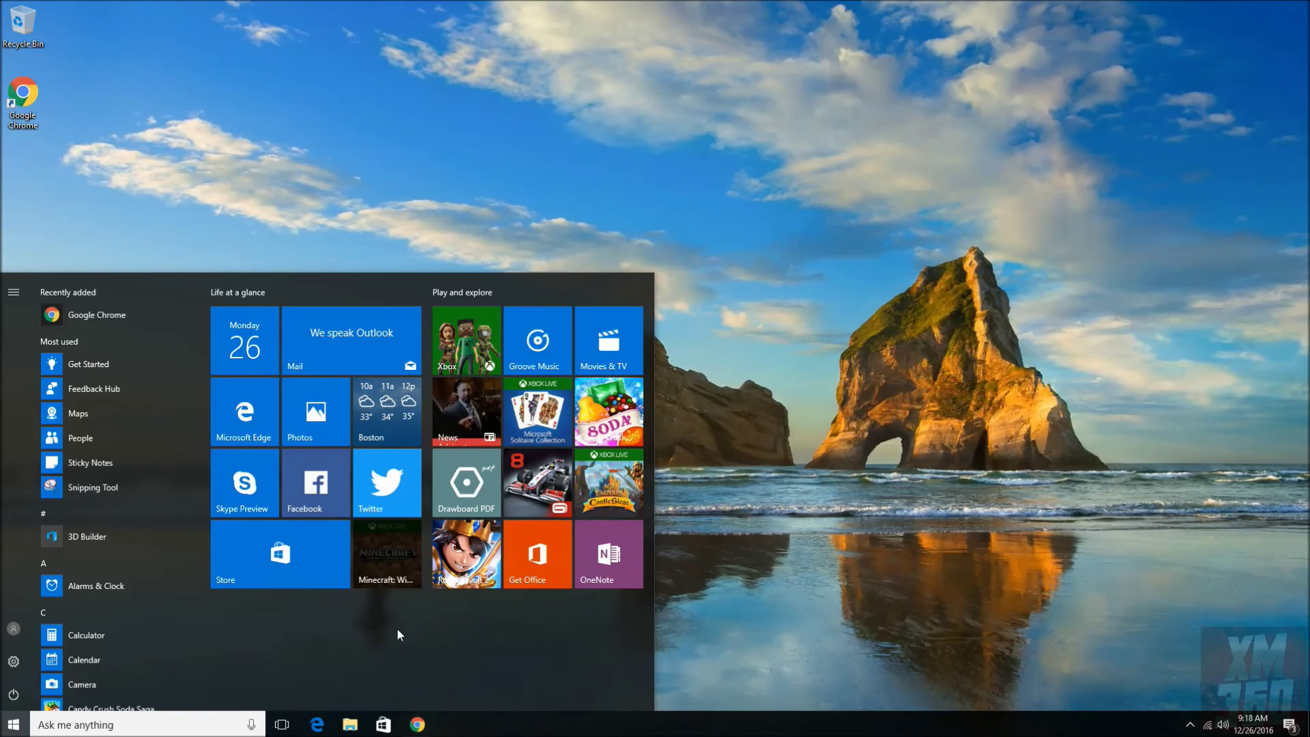
left_click(246, 562)
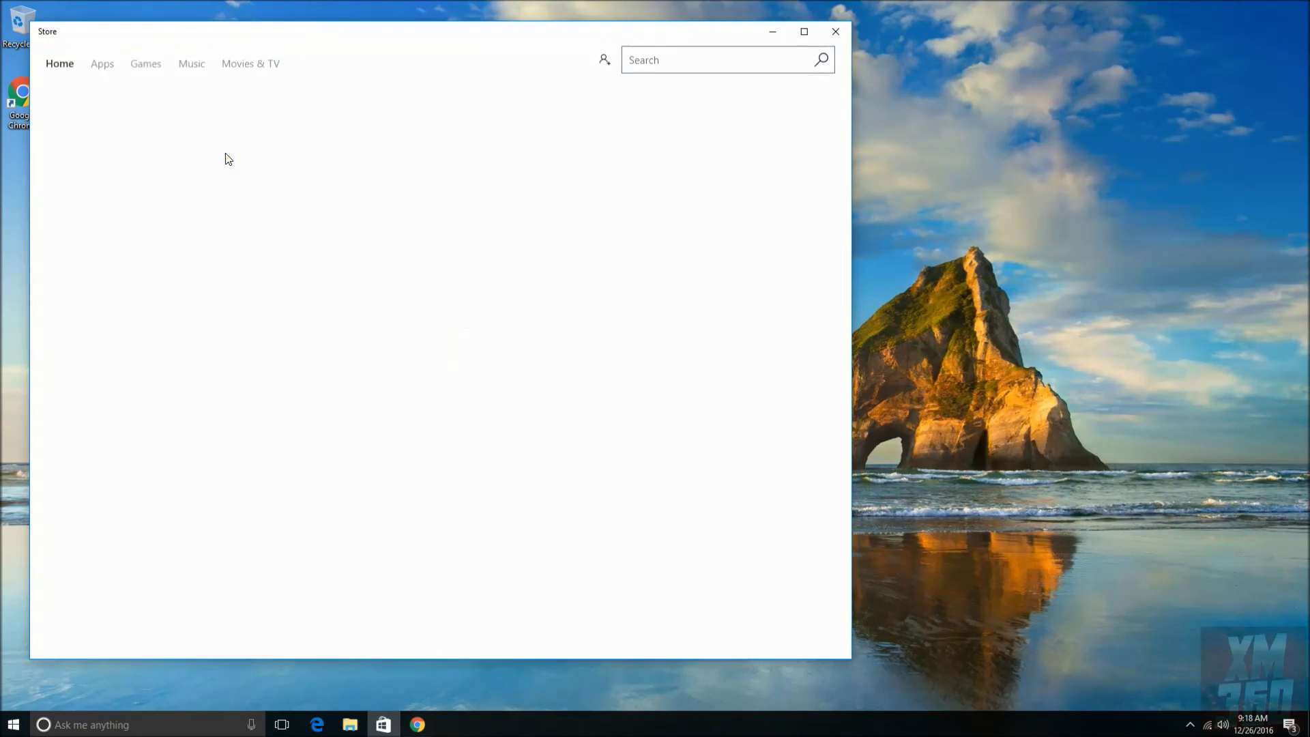
left_click(678, 57)
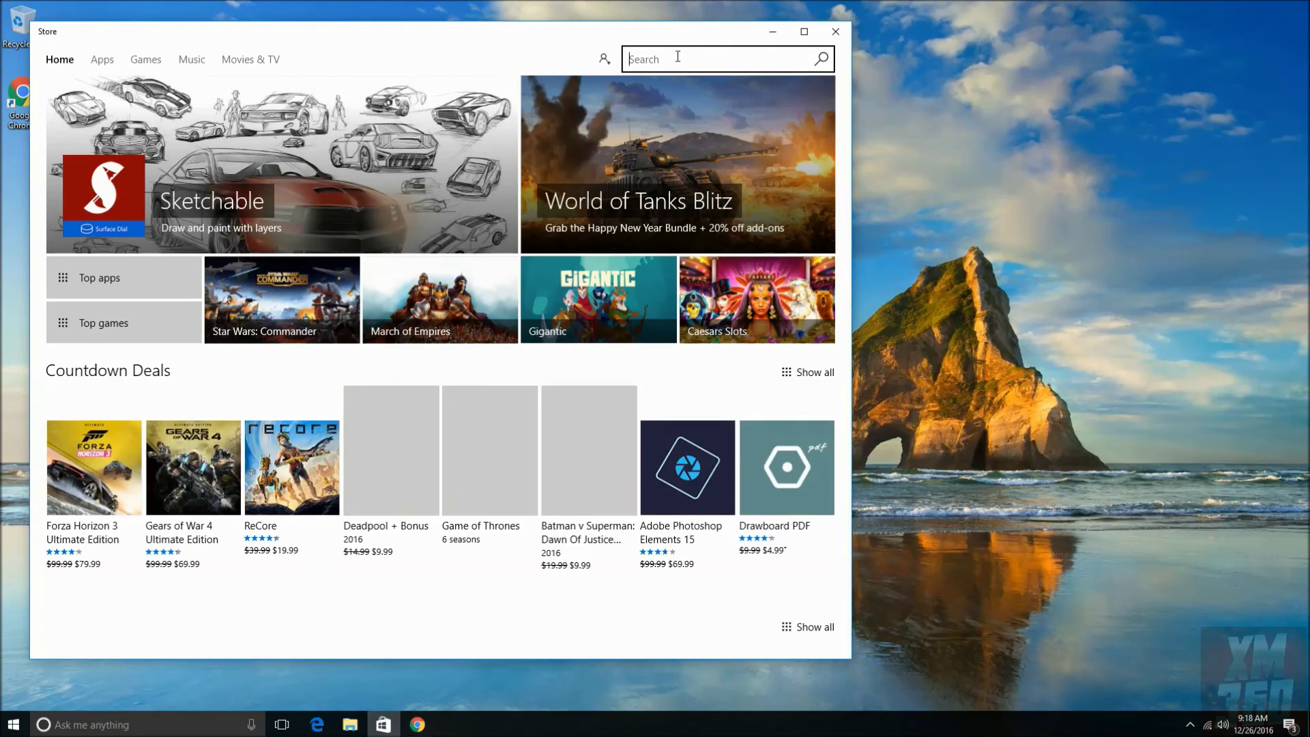
type("nr")
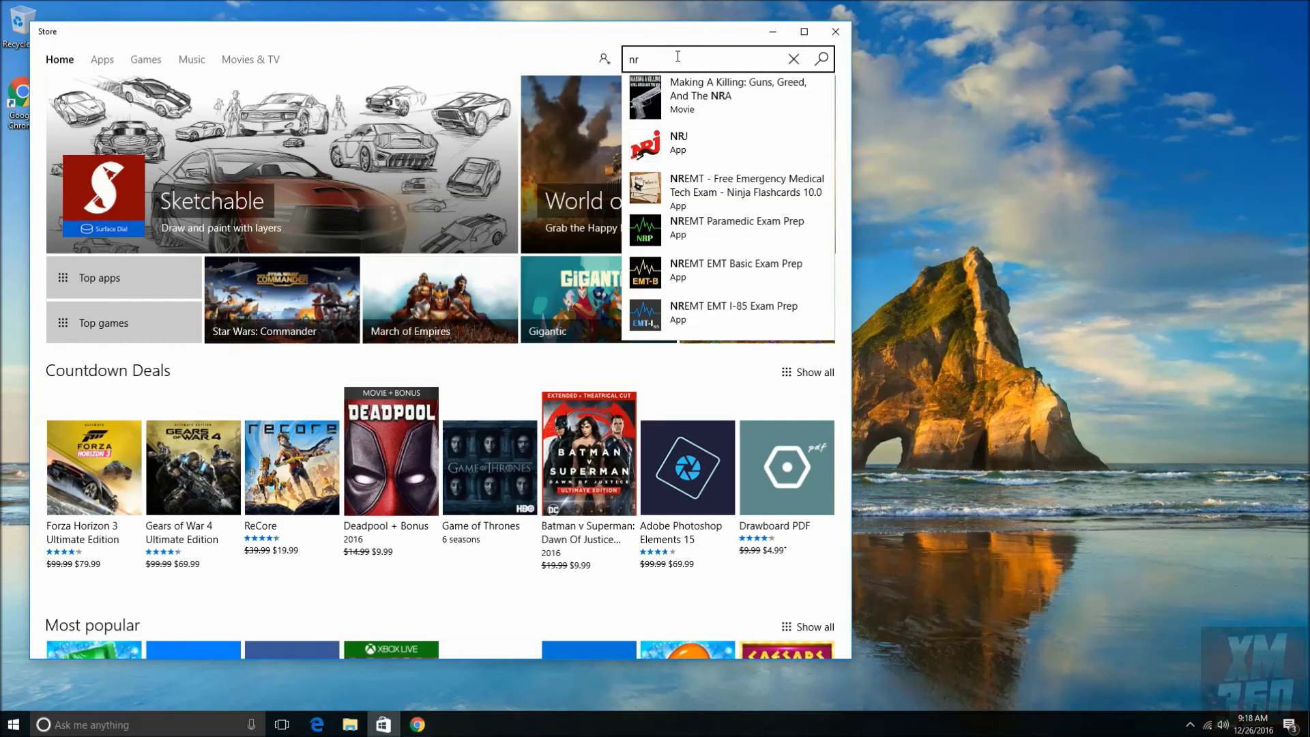
key("BackSpace")
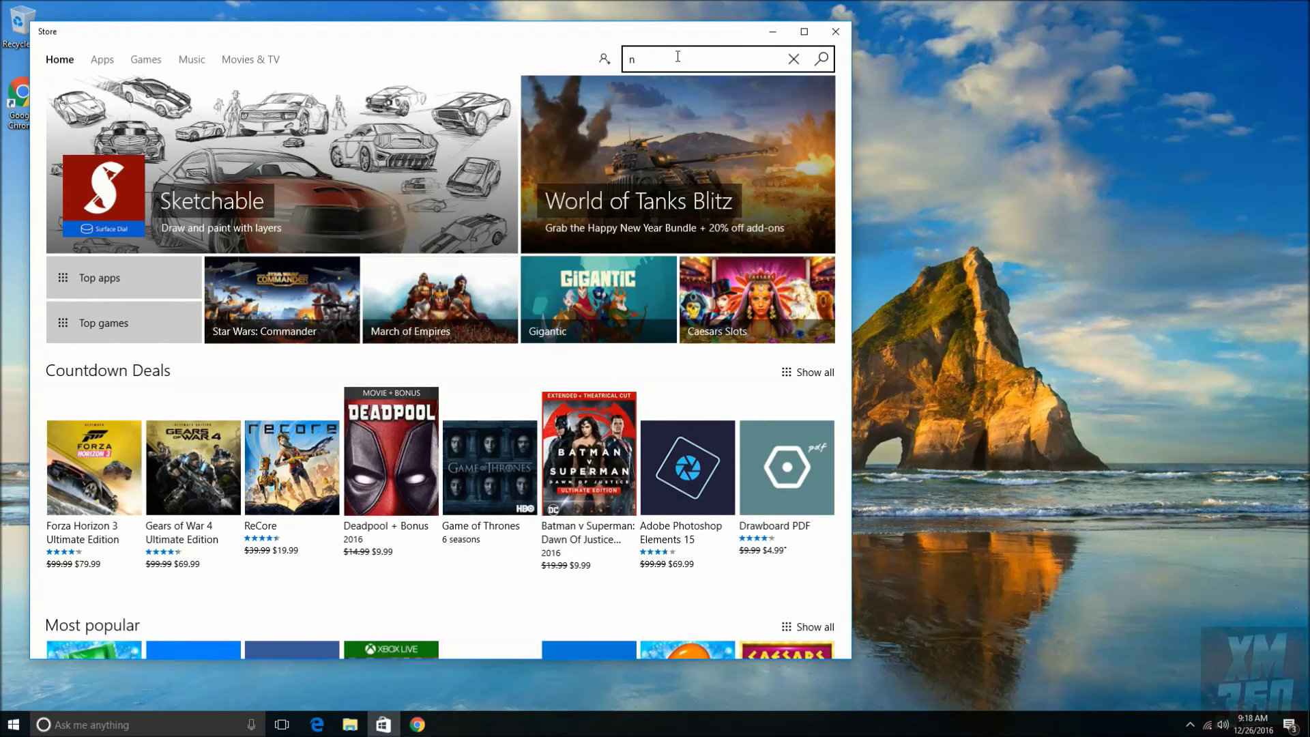
type("et")
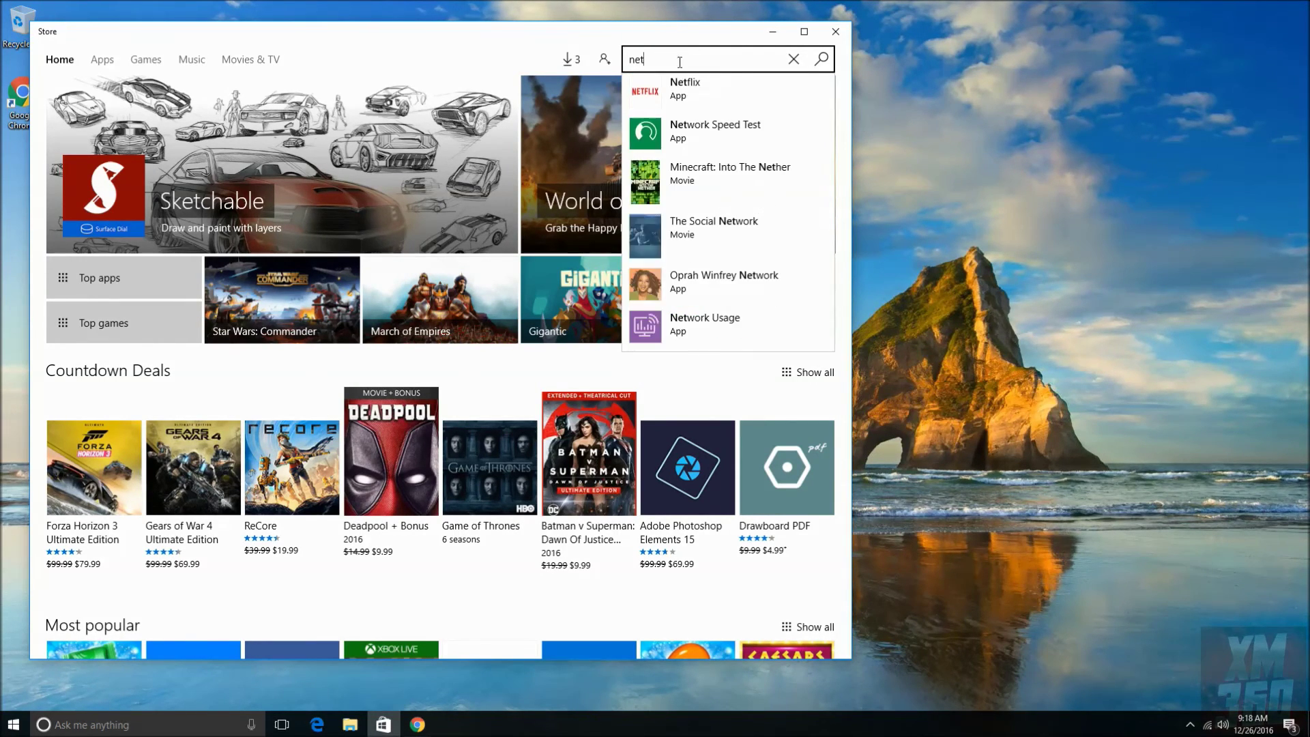
left_click(680, 100)
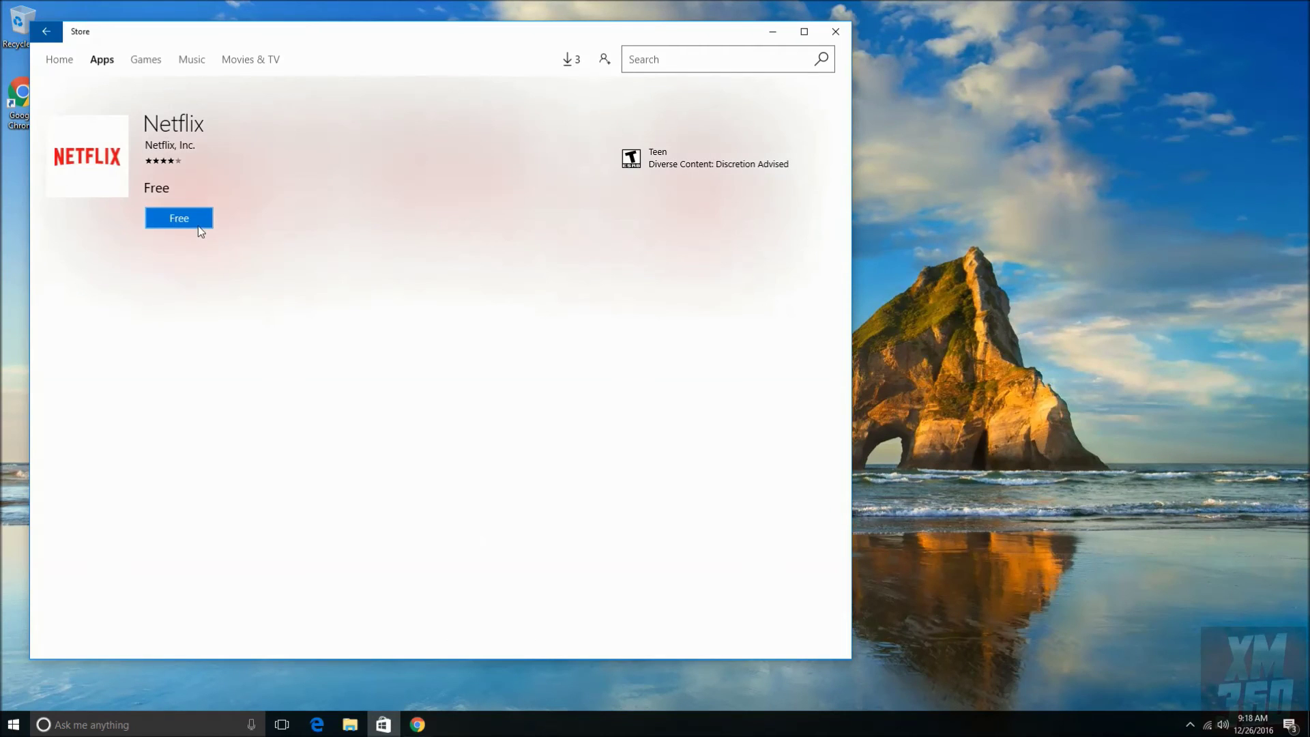
left_click(190, 224)
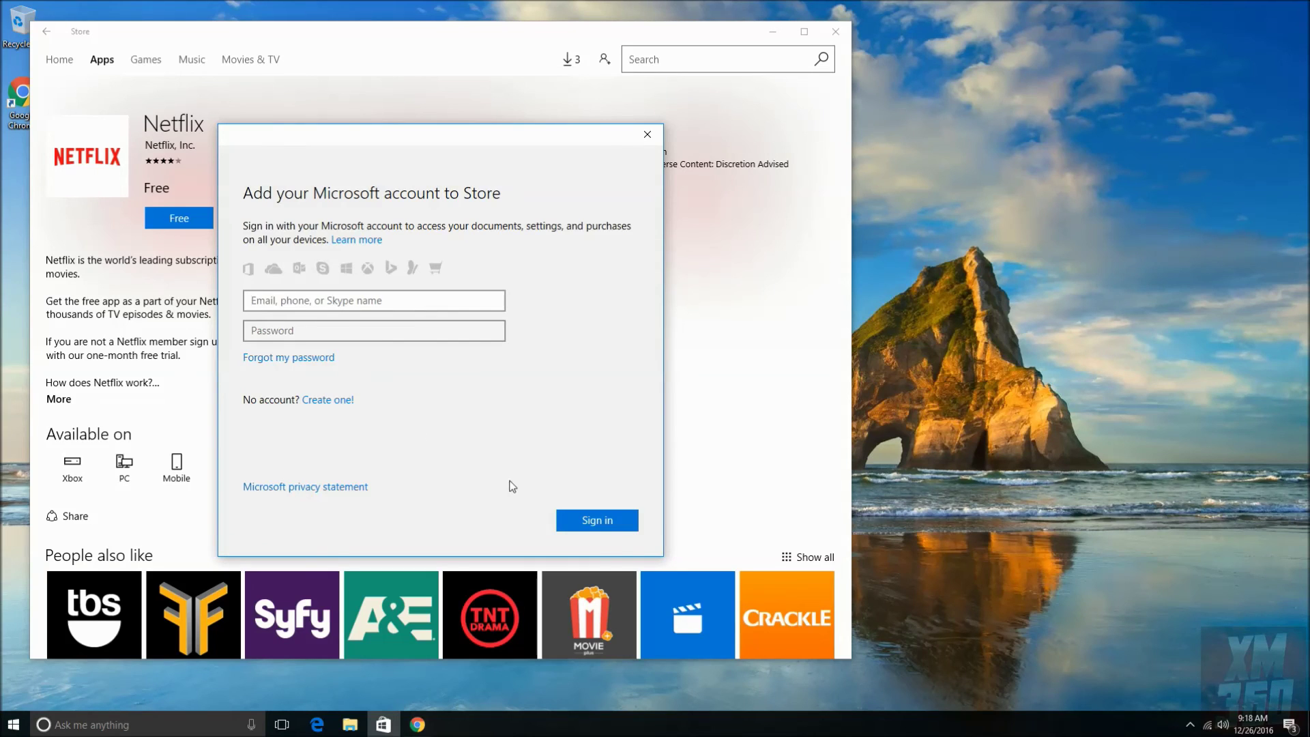
left_click(644, 133)
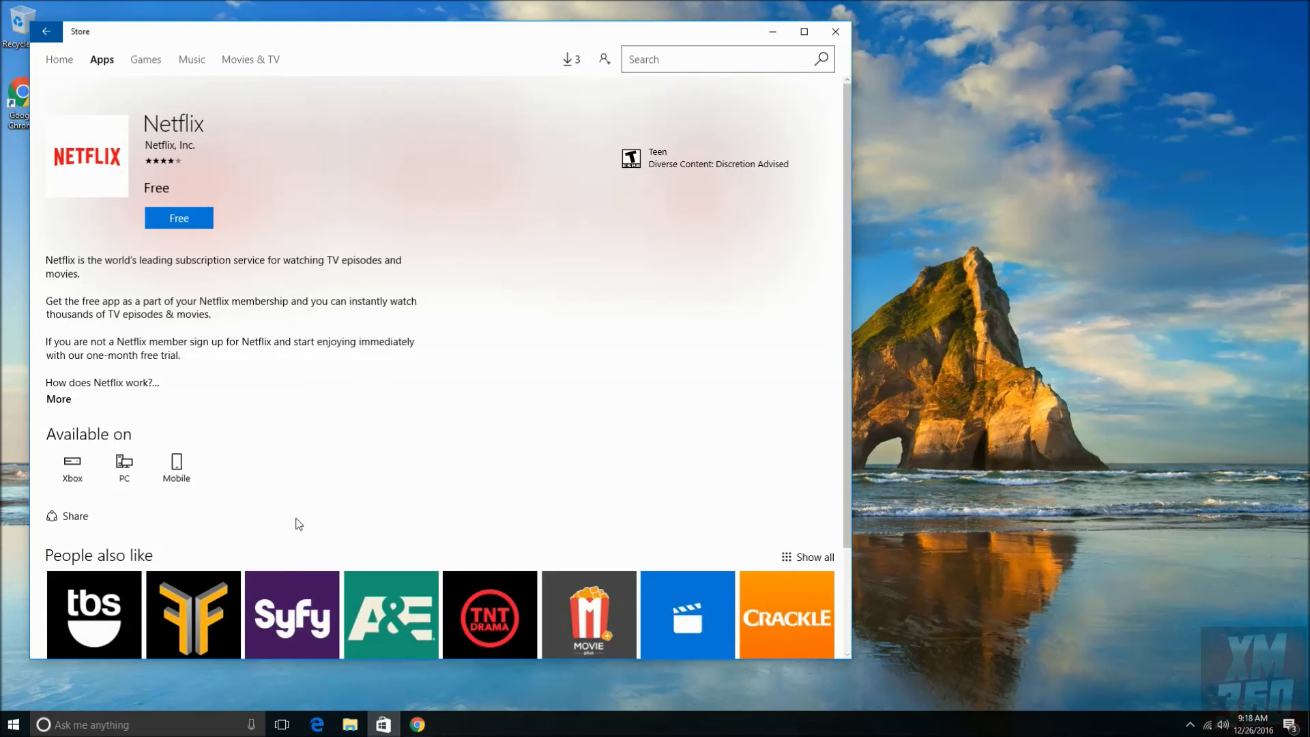
scroll(293, 526, "down", 3)
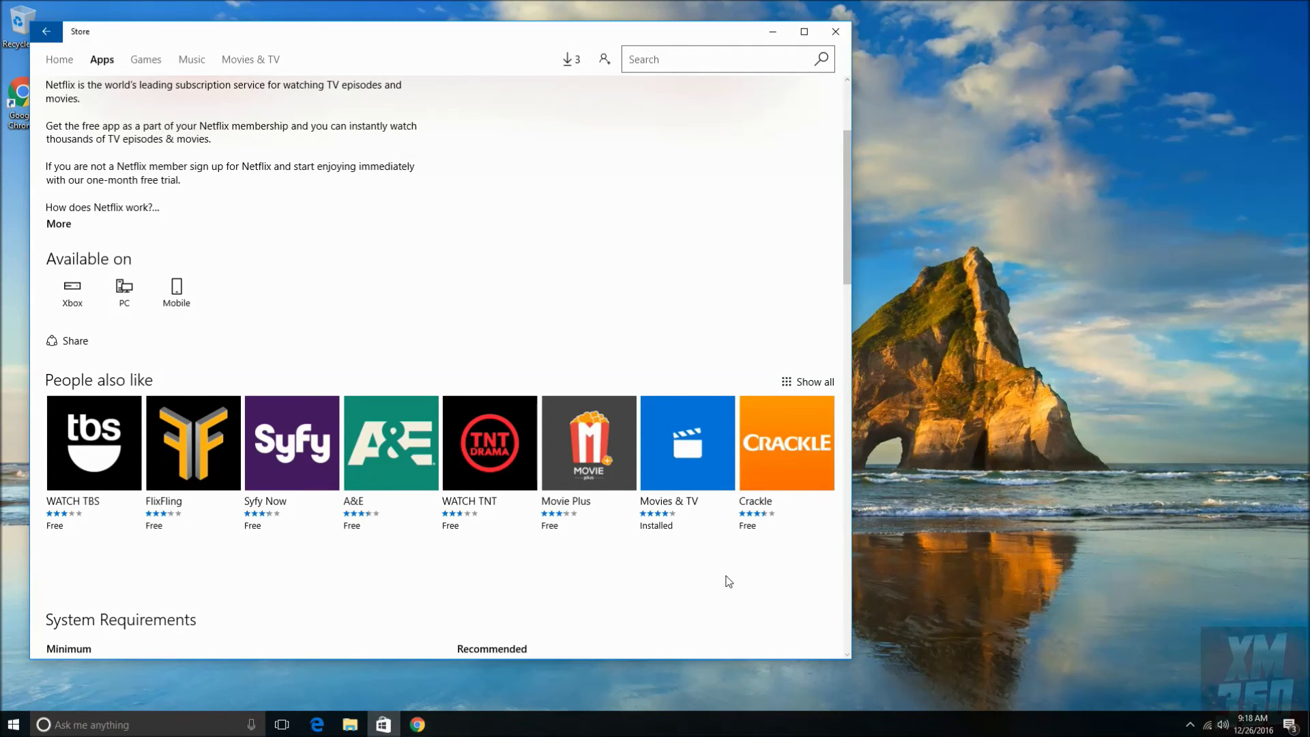
scroll(729, 582, "down", 3)
scroll(645, 400, "up", 6)
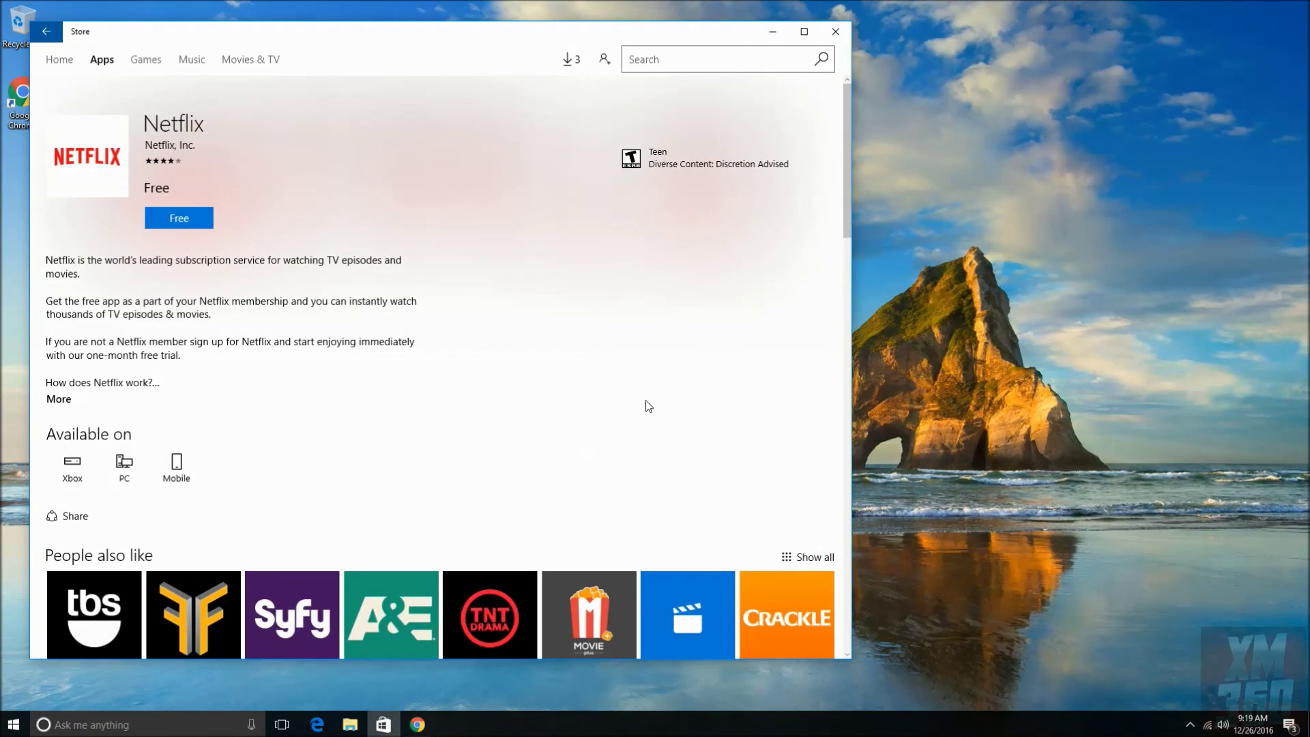
left_click(835, 35)
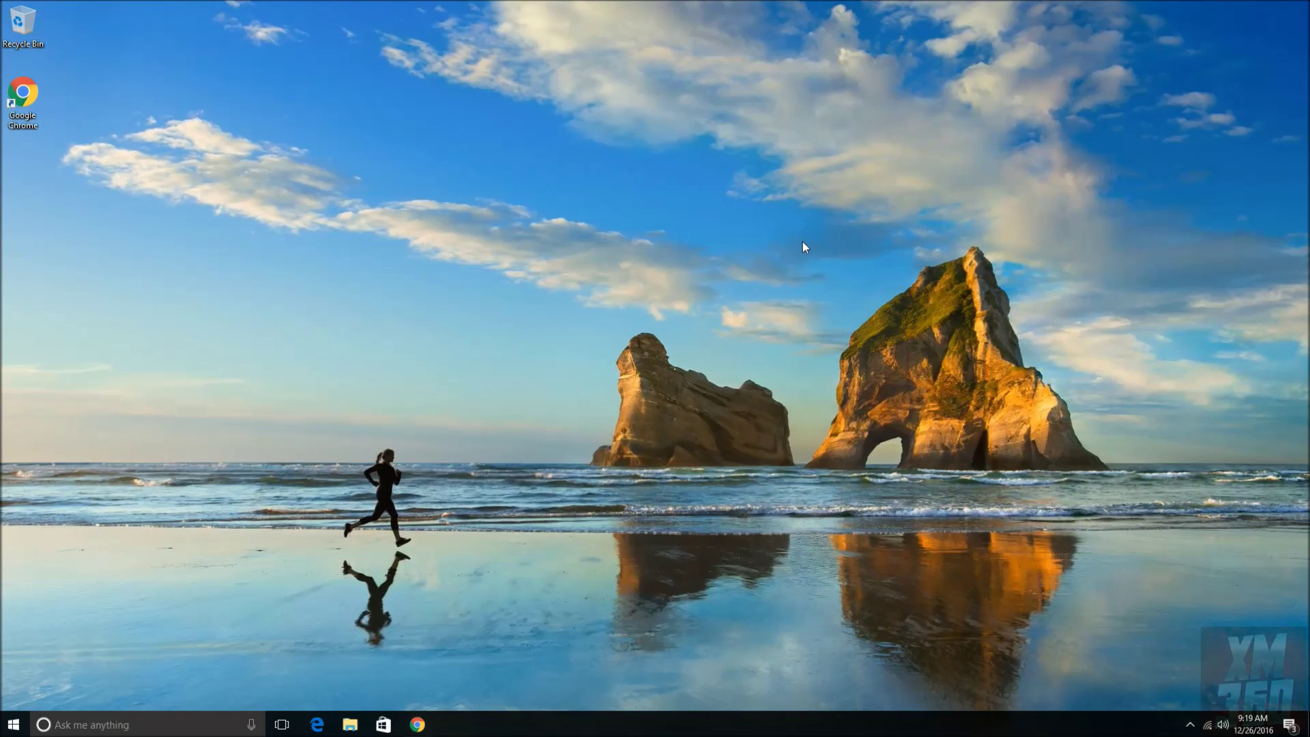
Create a New folder from the desktop context menu and drag it beneath Google Chrome
right_click(1029, 117)
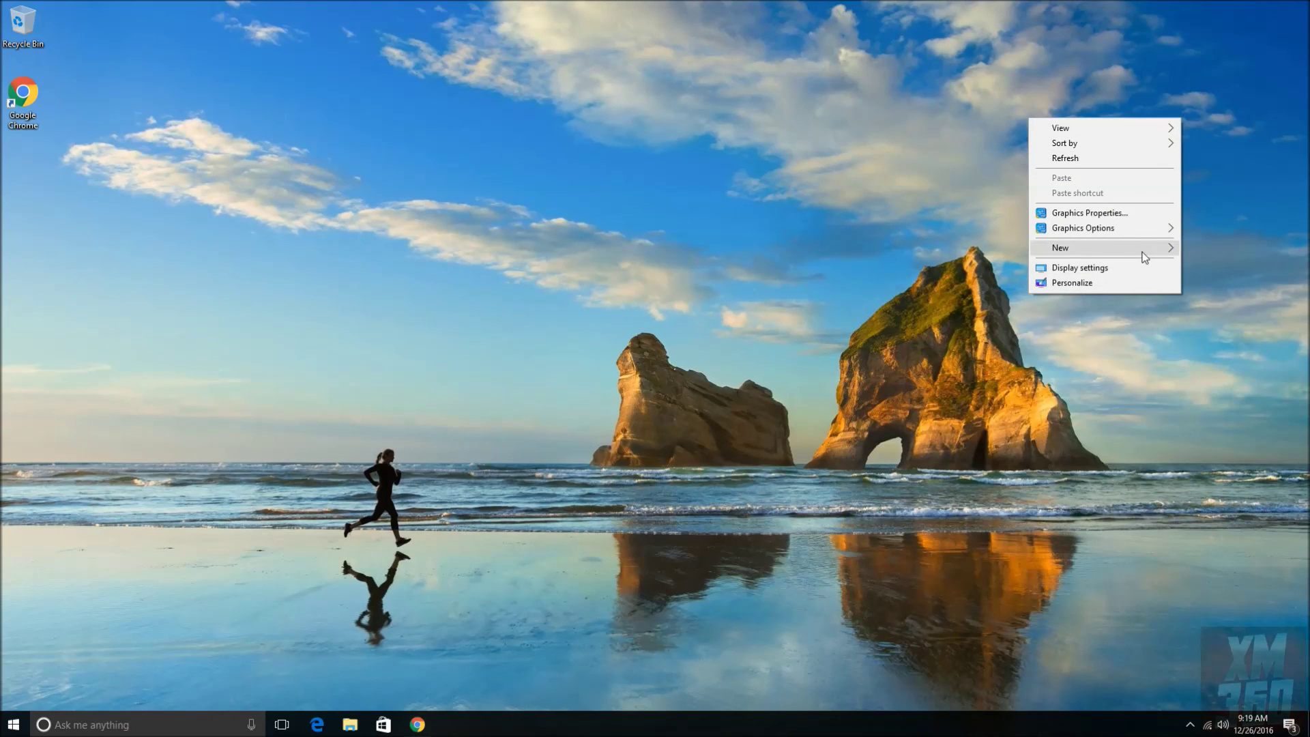
mouse_move(1139, 255)
left_click(1001, 247)
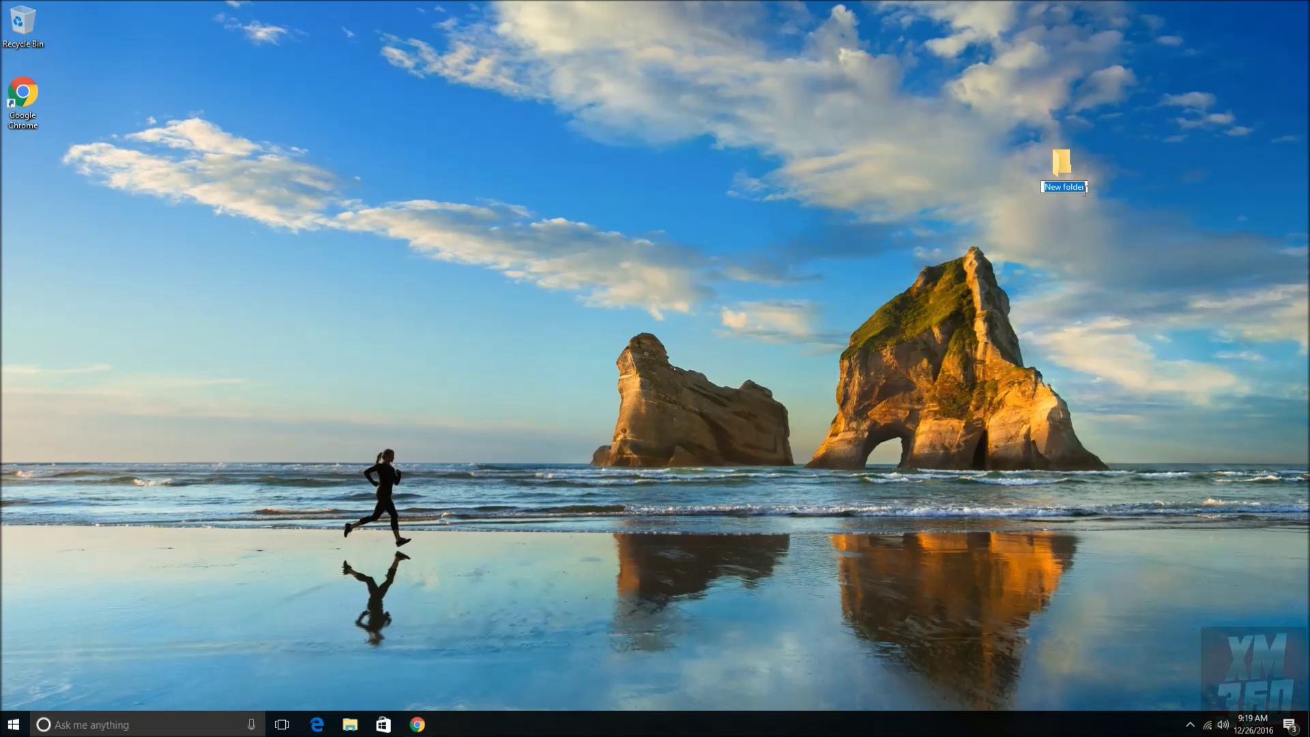
left_click_drag(39, 150, 27, 166)
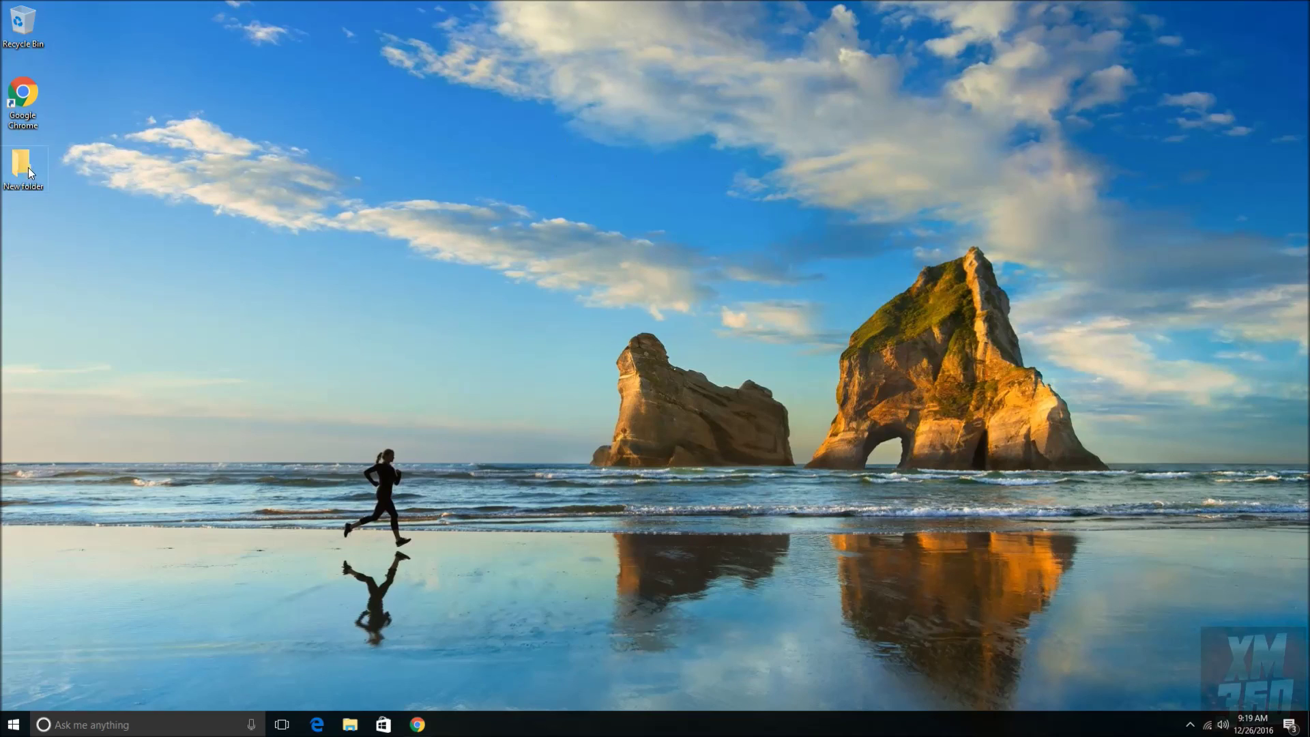